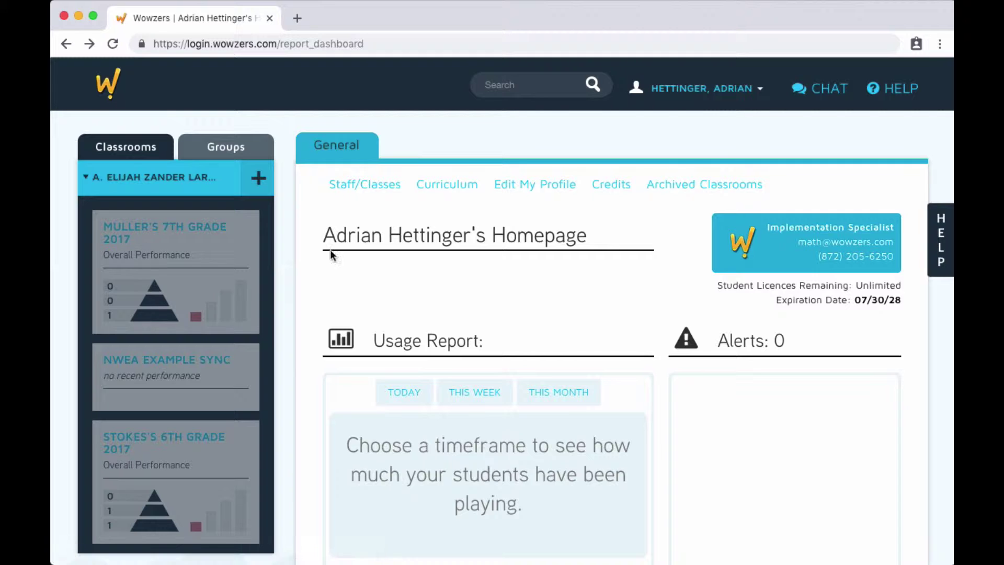
- Open the Curriculum Report dashboard for Muller's 7th Grade 2017 from the Classrooms tab
{"action": "left_click", "coordinate": [125, 151]}
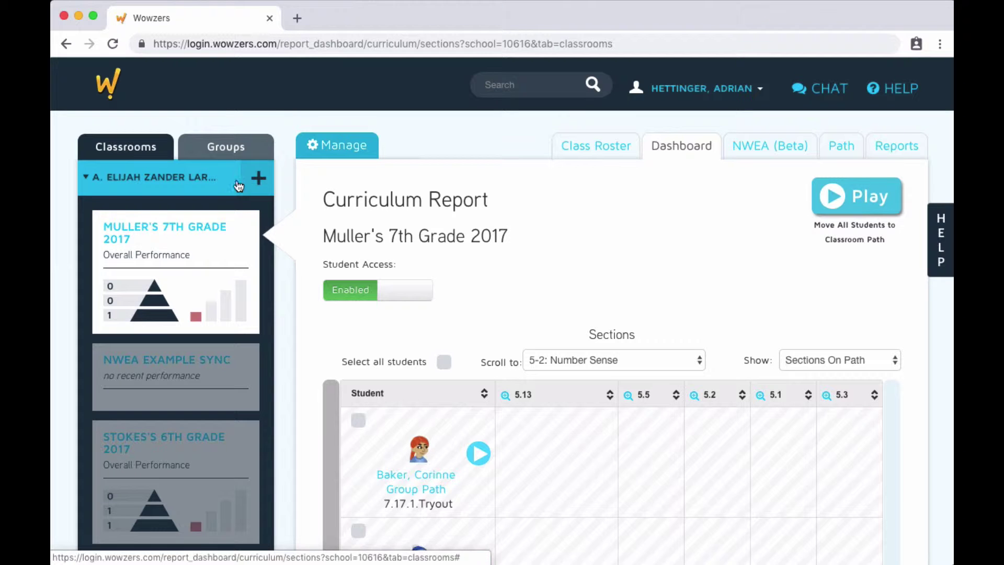
- Start a new classroom at the same middle school and assign it to a teacher
{"action": "left_click", "coordinate": [260, 180]}
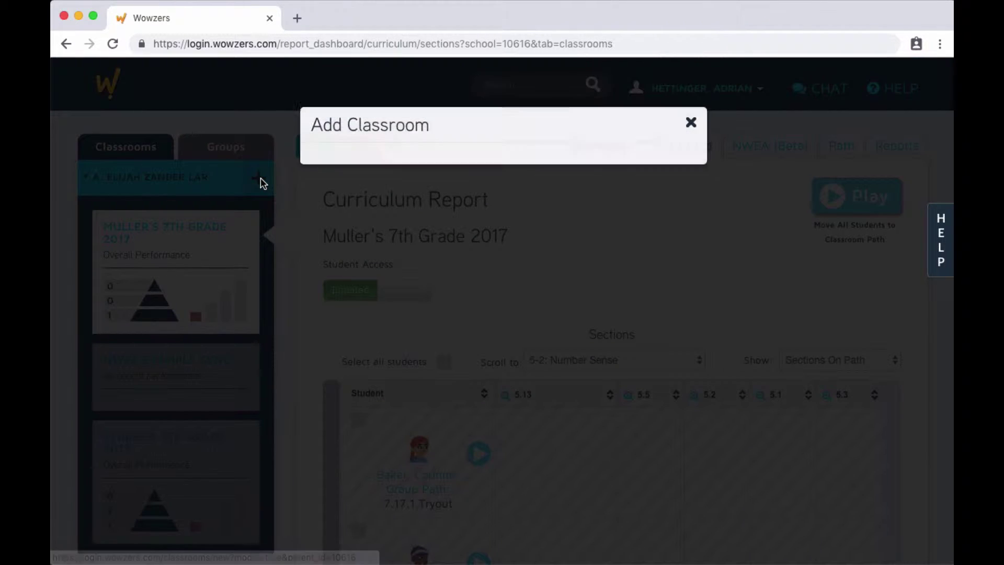
{"action": "left_click", "coordinate": [381, 202]}
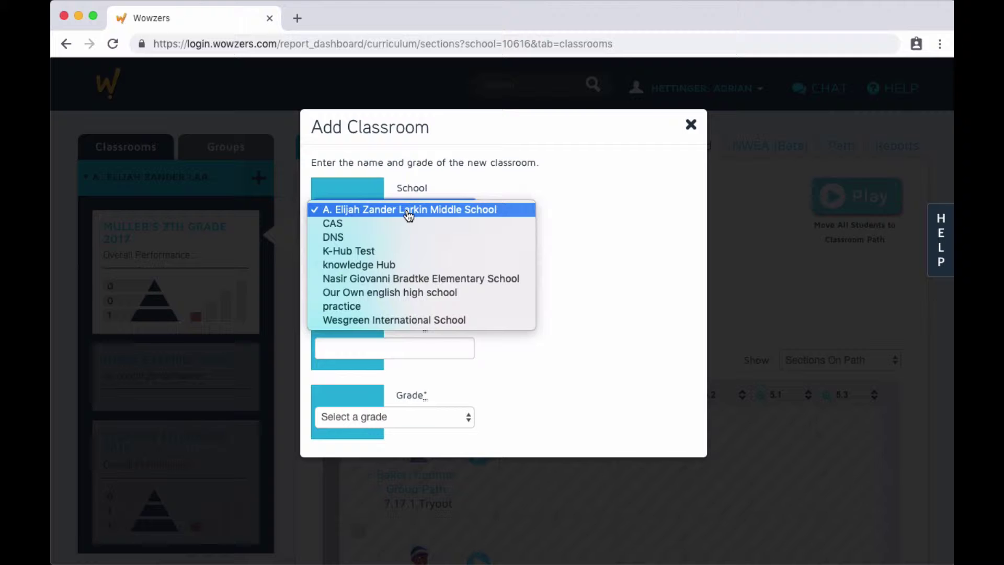
{"action": "left_click", "coordinate": [406, 213]}
{"action": "left_click", "coordinate": [391, 279]}
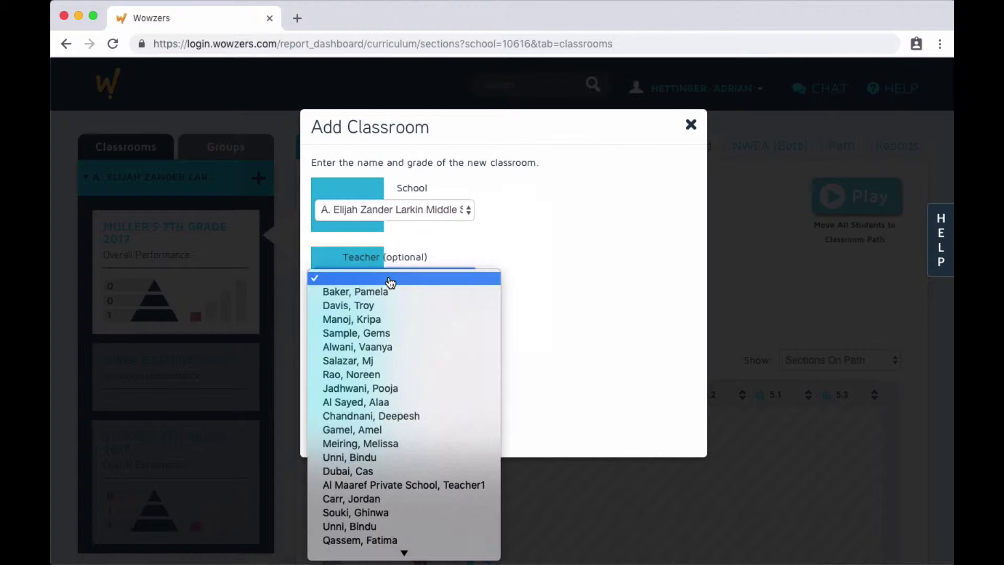
{"action": "left_click", "coordinate": [382, 375]}
- Name the classroom 'Test Classroom', set grade 4, and create it
{"action": "left_click", "coordinate": [380, 349]}
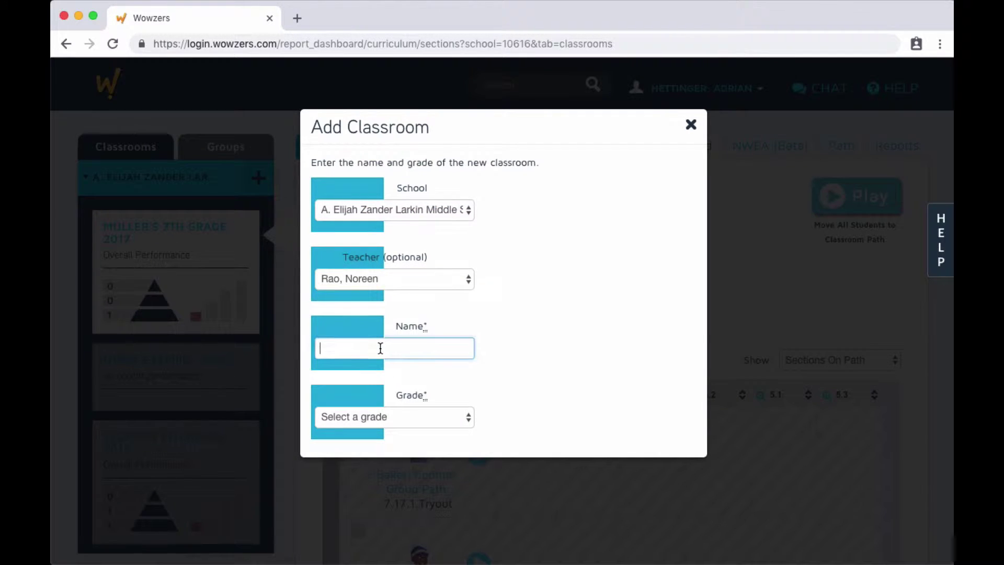
{"action": "type", "text": "Test Classroom"}
{"action": "left_click", "coordinate": [350, 425]}
{"action": "left_click", "coordinate": [358, 491]}
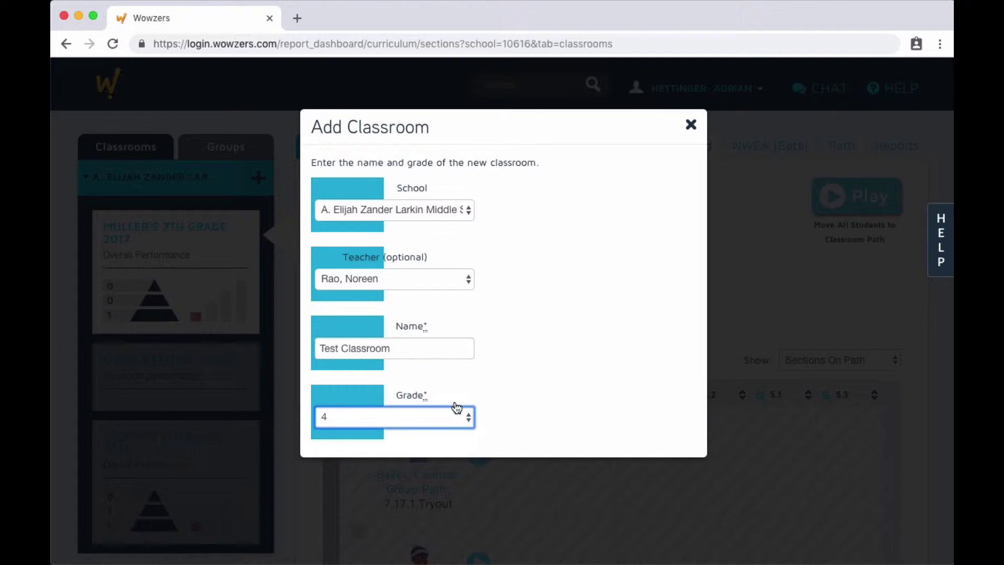
{"action": "scroll", "coordinate": [503, 378], "scroll_direction": "down", "scroll_amount": 2}
{"action": "left_click", "coordinate": [556, 424]}
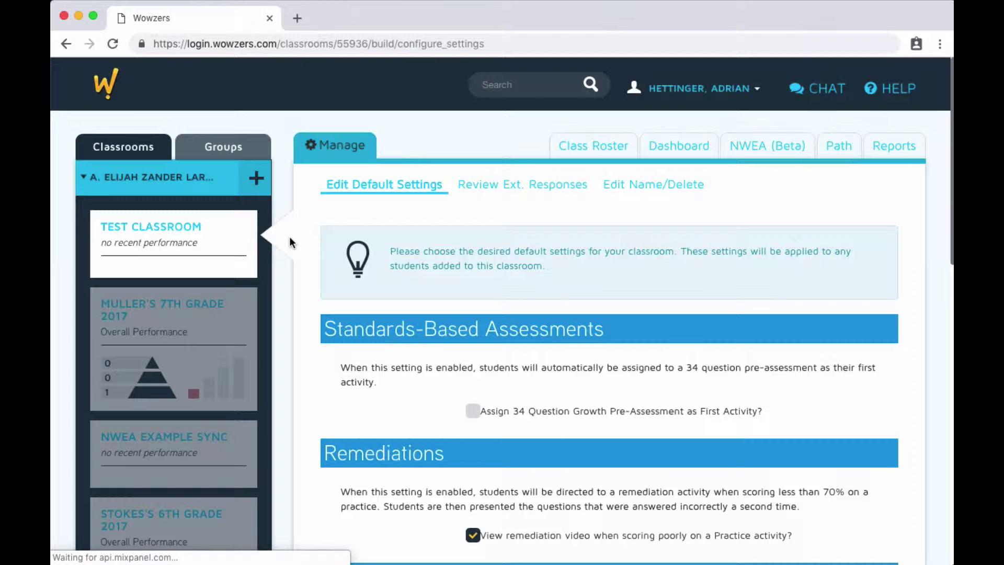
- Tick 'Assign 34 Question Growth Pre-Assessment as First Activity?' in the classroom settings
{"action": "scroll", "coordinate": [290, 240], "scroll_direction": "down", "scroll_amount": 5}
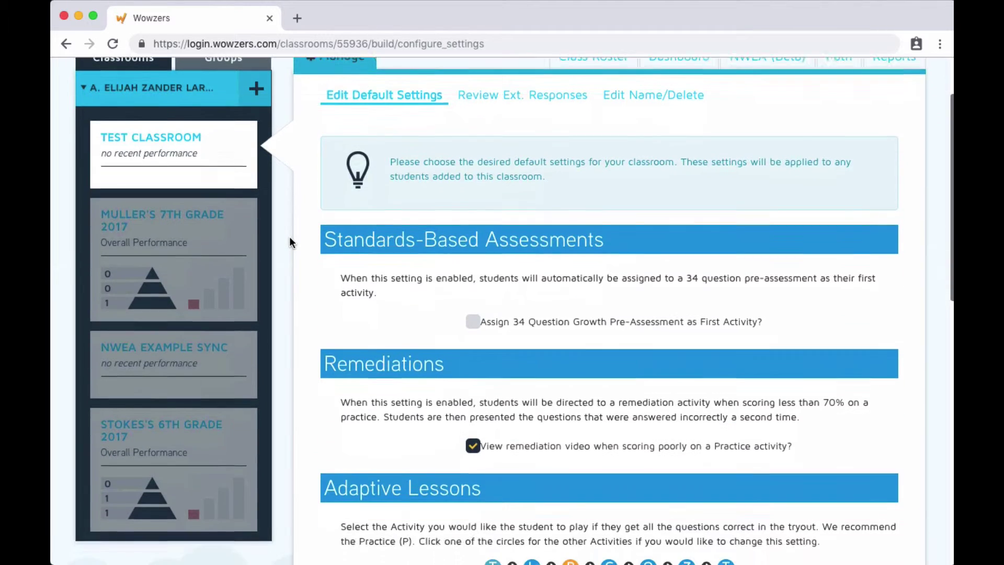
{"action": "scroll", "coordinate": [290, 240], "scroll_direction": "down", "scroll_amount": 1}
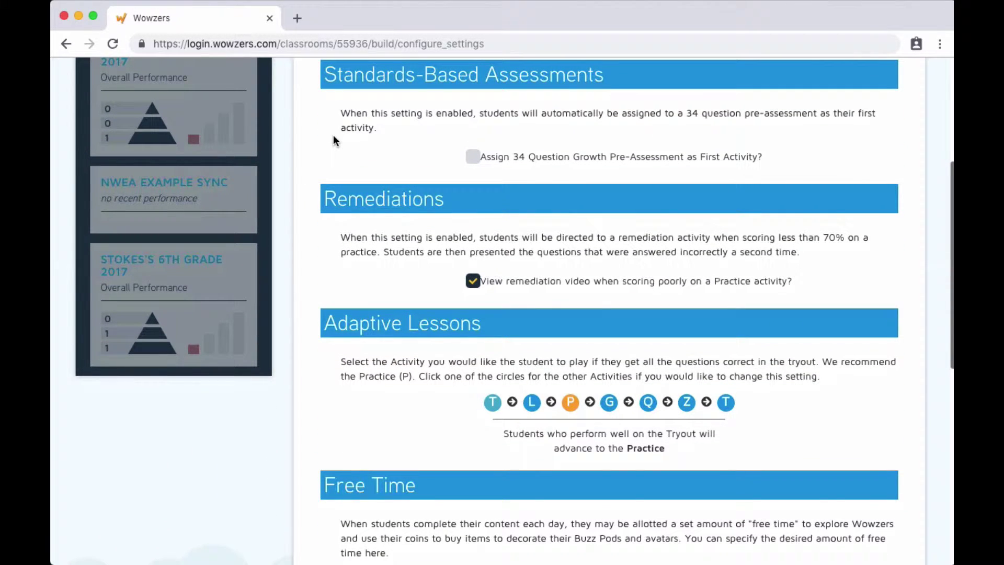
{"action": "left_click", "coordinate": [473, 157]}
- Toggle the remediation video setting in the Test Classroom settings
{"action": "scroll", "coordinate": [433, 156], "scroll_direction": "down", "scroll_amount": 5}
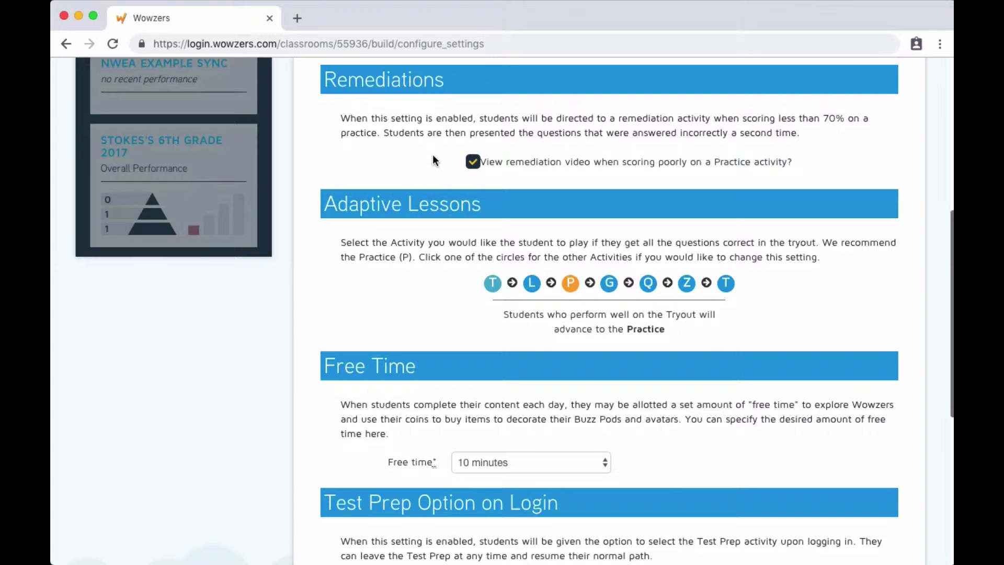
{"action": "left_click", "coordinate": [473, 166]}
{"action": "scroll", "coordinate": [416, 156], "scroll_direction": "down", "scroll_amount": 5}
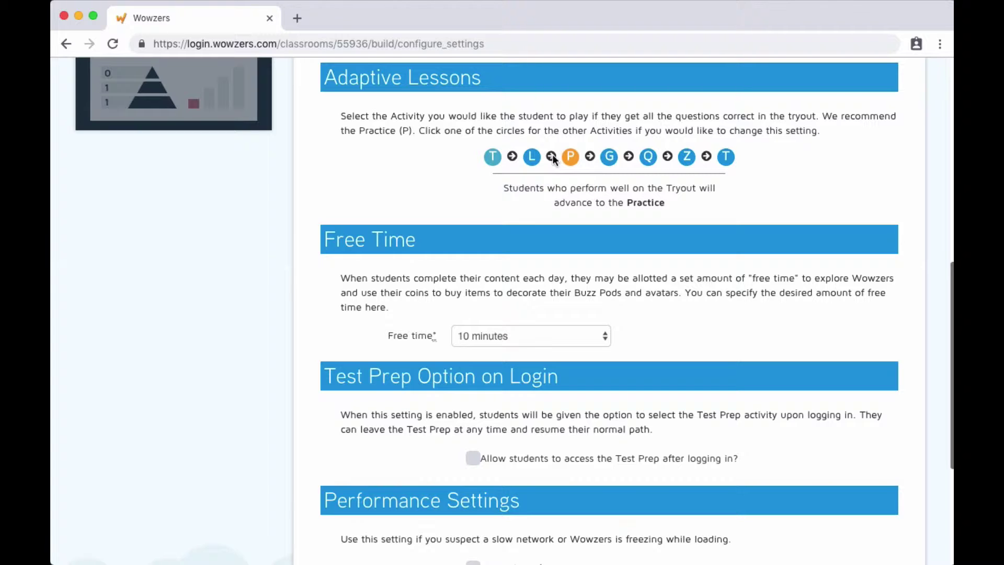
- Make top tryout performers advance to the Quest in Adaptive Lessons
{"action": "left_click", "coordinate": [532, 159]}
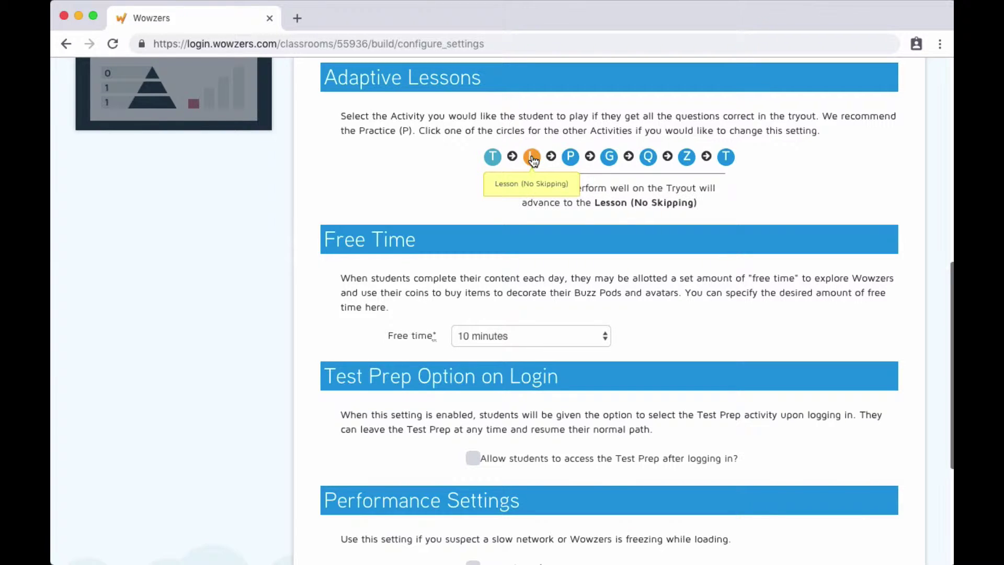
{"action": "left_click", "coordinate": [608, 161]}
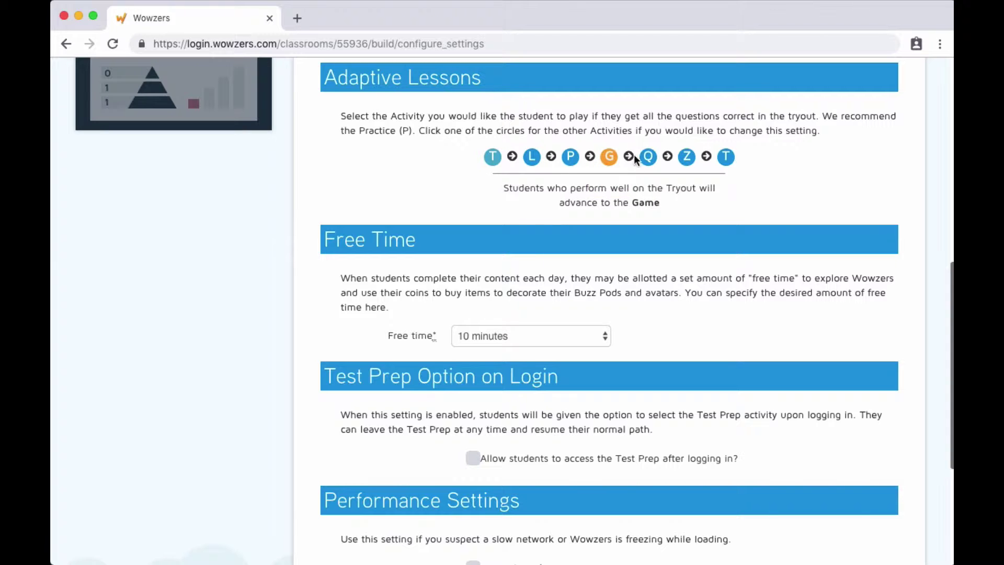
{"action": "left_click", "coordinate": [648, 159]}
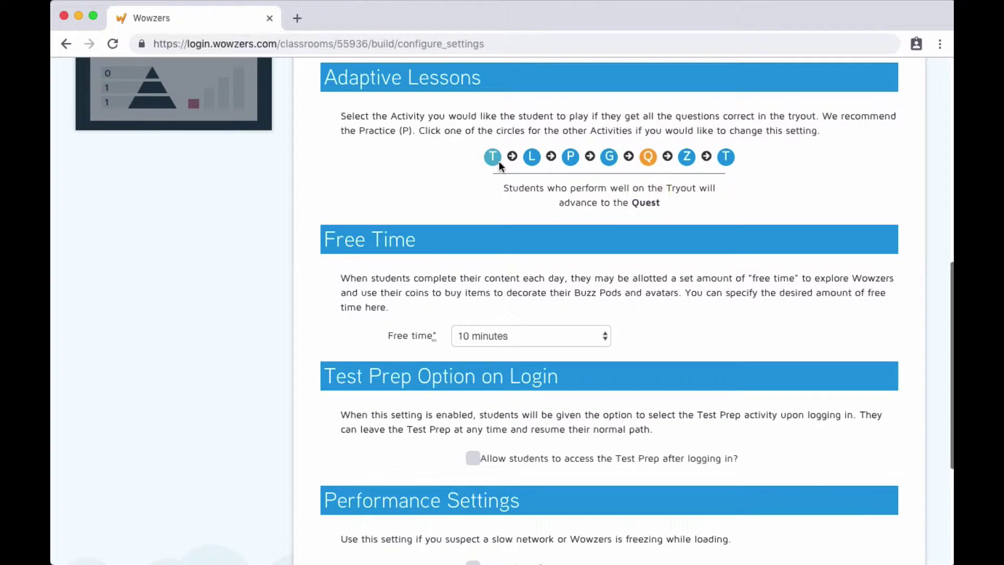
- Reduce daily free time to 5 minutes
{"action": "scroll", "coordinate": [404, 161], "scroll_direction": "down", "scroll_amount": 5}
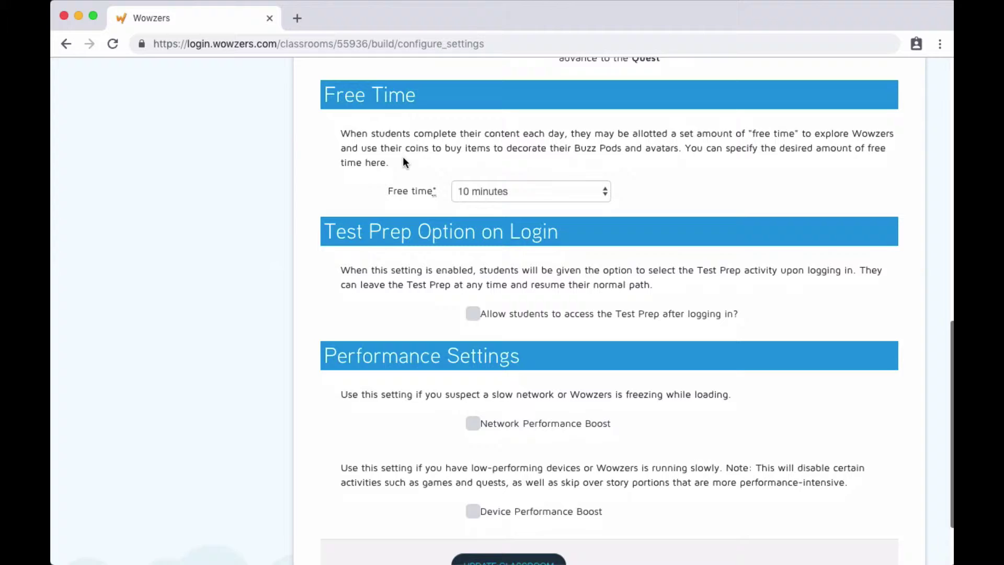
{"action": "left_click", "coordinate": [488, 178]}
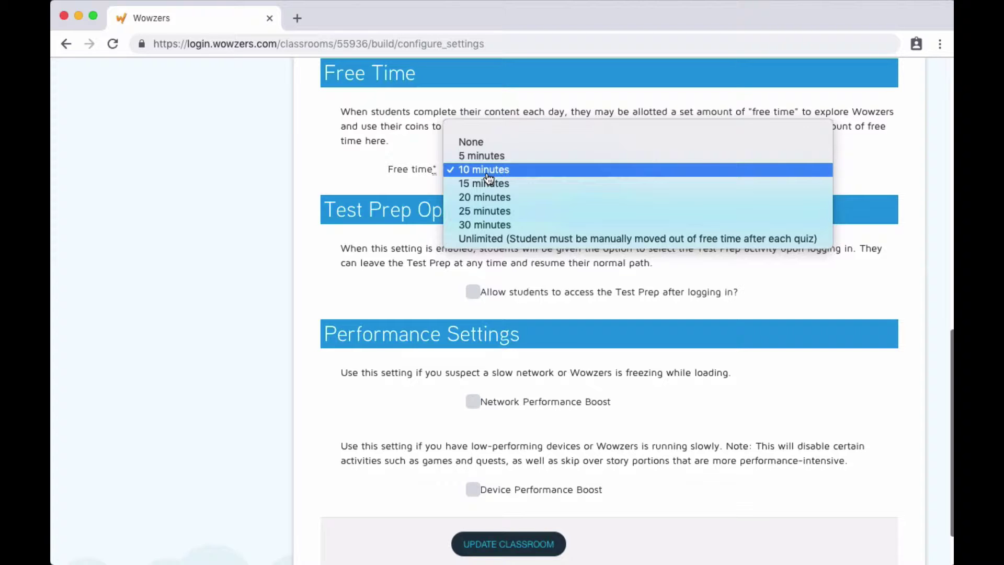
{"action": "left_click", "coordinate": [488, 158]}
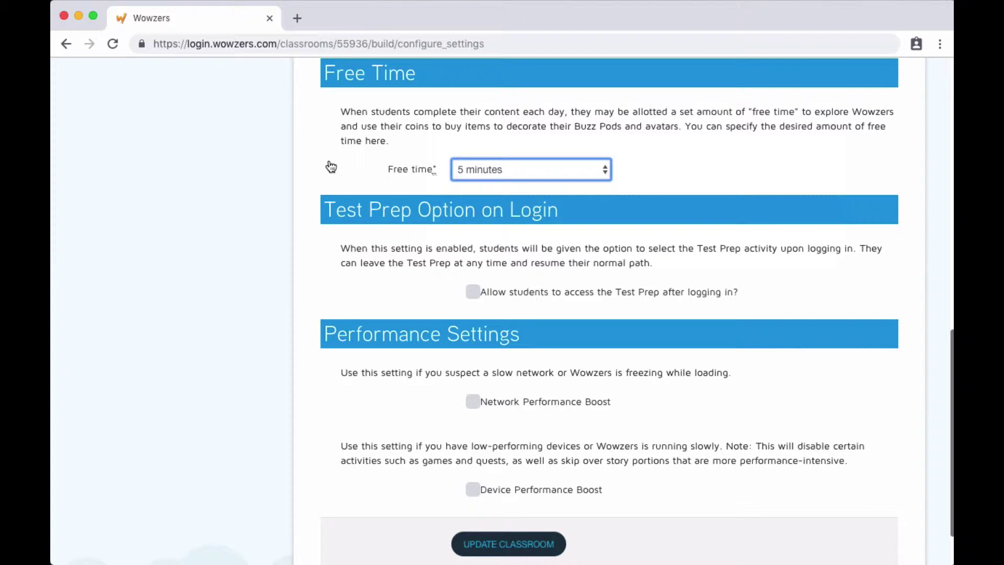
- Allow Test Prep after login and save the classroom settings
{"action": "scroll", "coordinate": [331, 166], "scroll_direction": "down", "scroll_amount": 3}
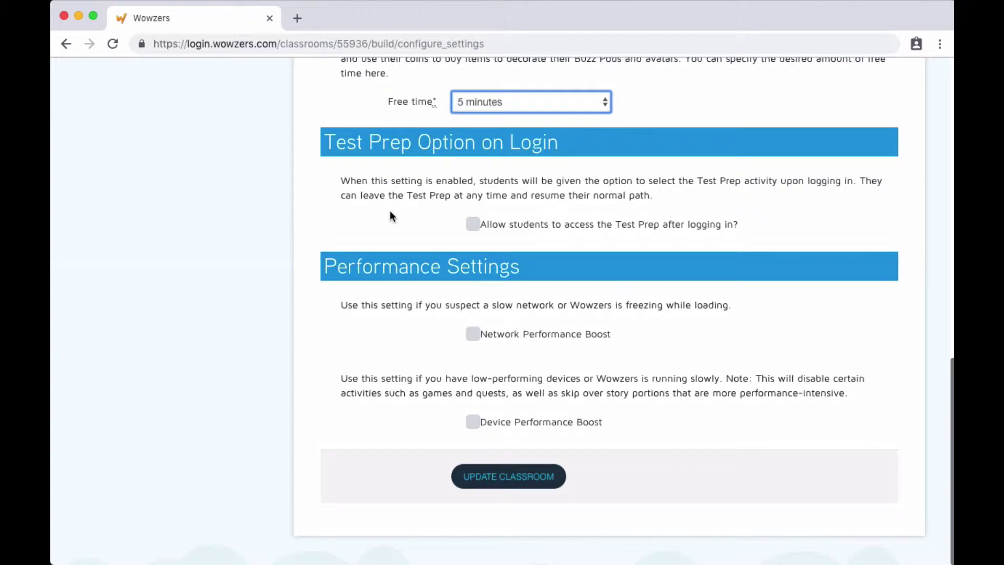
{"action": "left_click", "coordinate": [472, 225]}
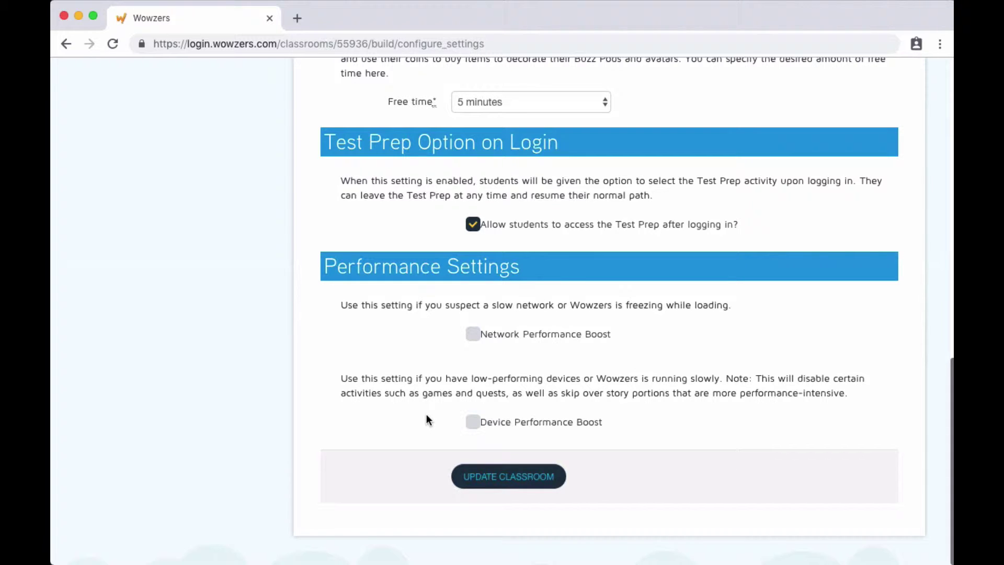
{"action": "left_click", "coordinate": [485, 476]}
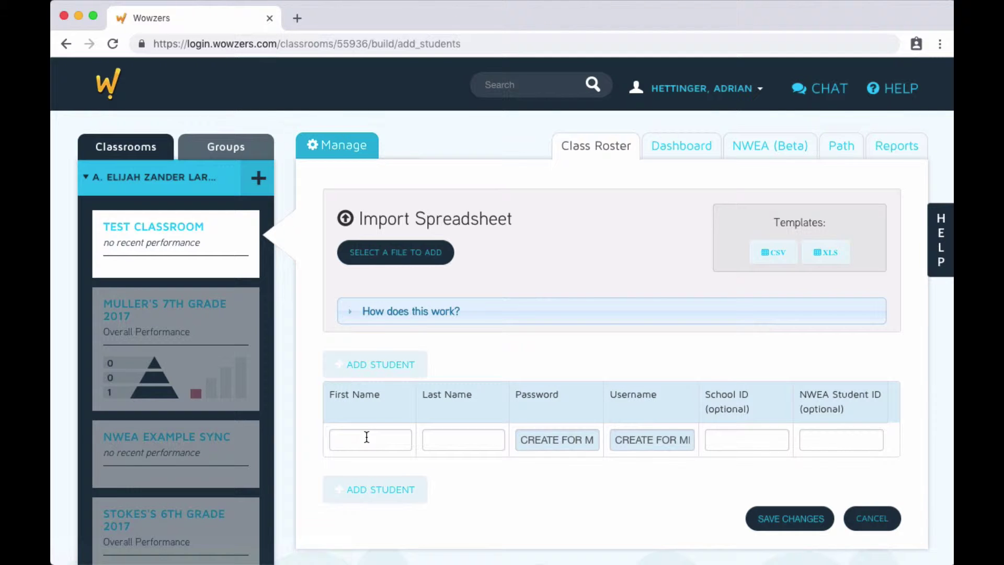
- Enter the first student's first and last name, then add another roster row
{"action": "left_click", "coordinate": [367, 436]}
{"action": "key", "text": "Tab"}
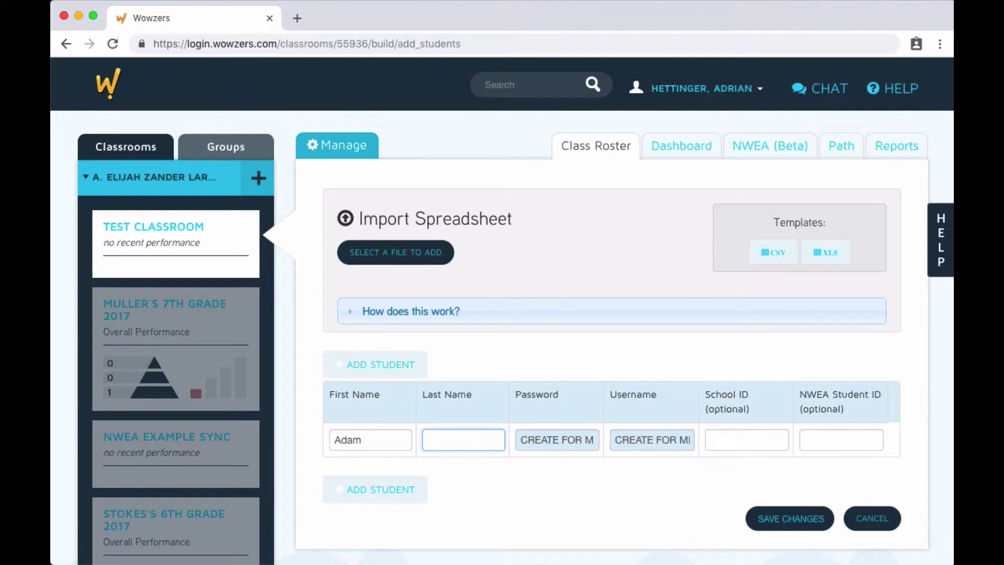
{"action": "left_click", "coordinate": [387, 491]}
- Enter the second student's first and last name, add a blank row, and download the CSV template
{"action": "left_click", "coordinate": [375, 474]}
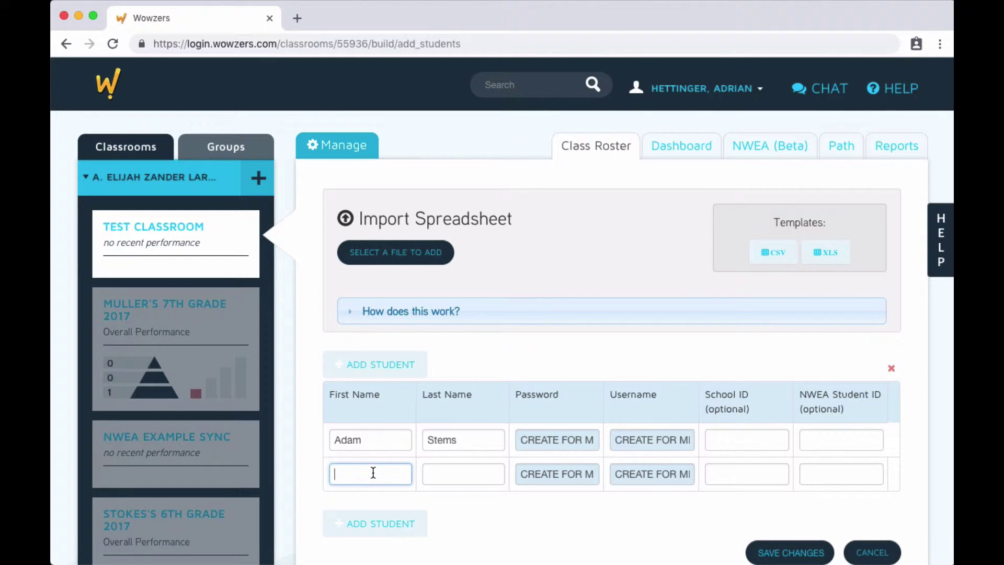
{"action": "key", "text": "Tab"}
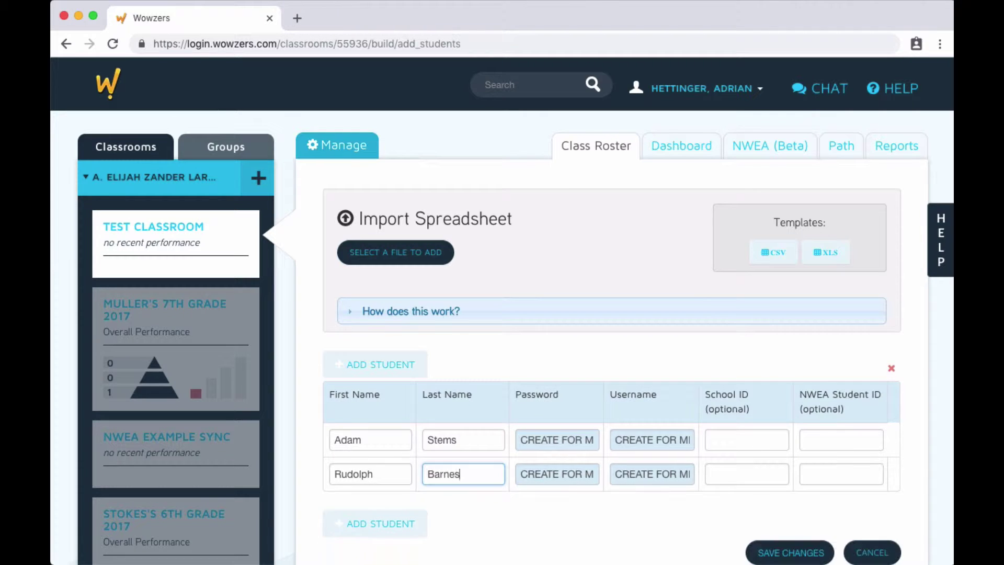
{"action": "left_click", "coordinate": [370, 525]}
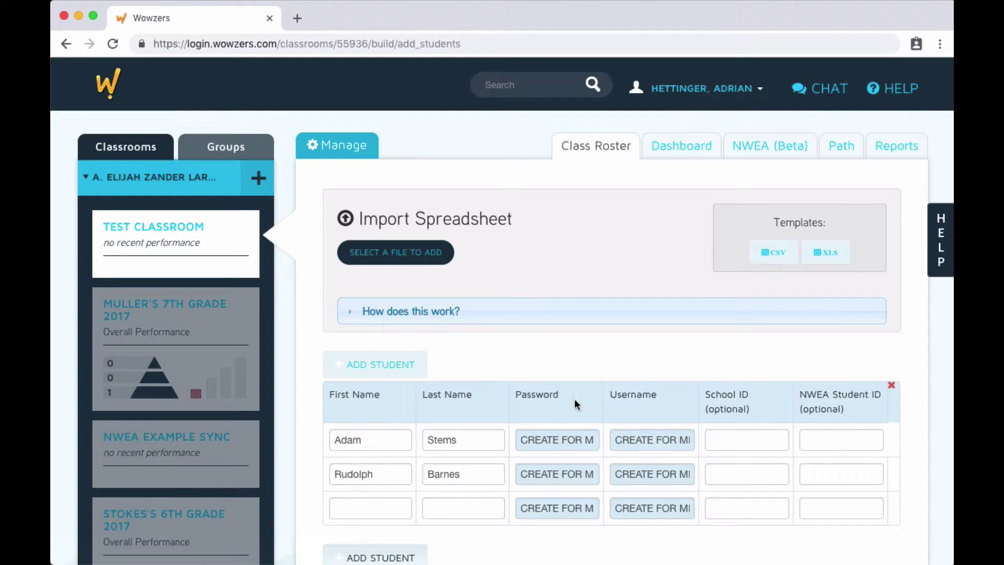
{"action": "left_click", "coordinate": [778, 254]}
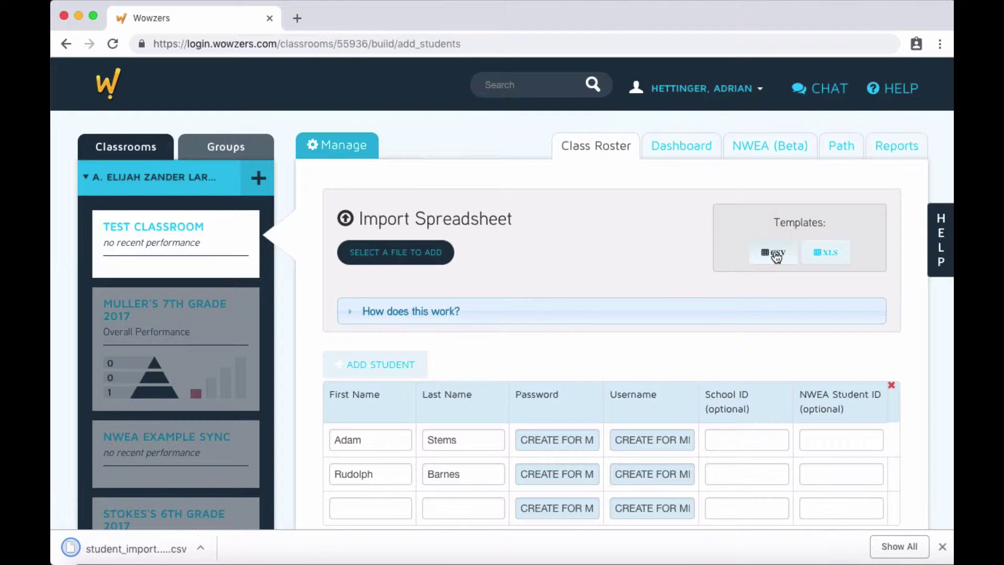
- Open the downloaded student import template spreadsheet
{"action": "left_click", "coordinate": [178, 547]}
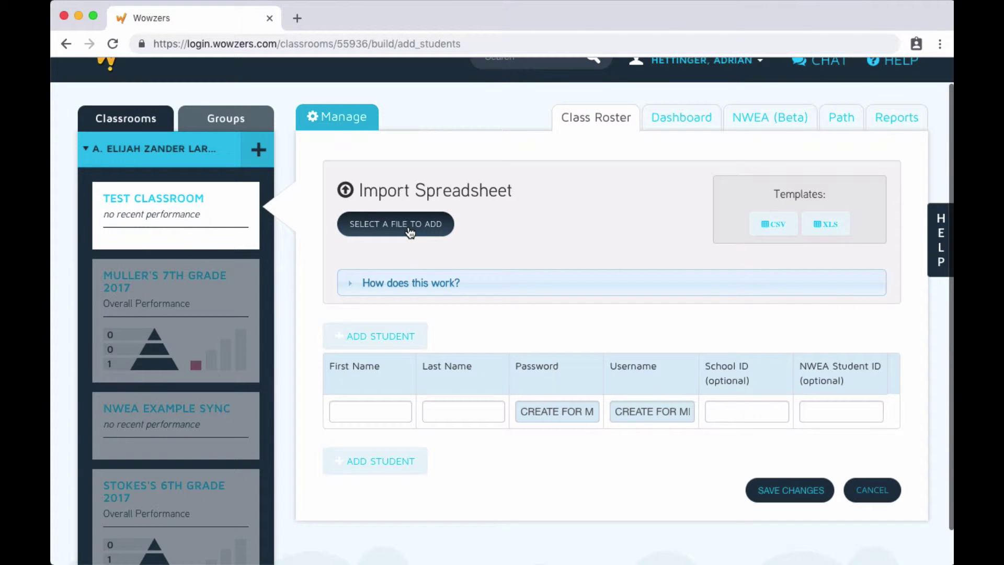
- Import student_import.template.xls, dismiss the alert, and save the seven imported students
{"action": "left_click", "coordinate": [411, 230]}
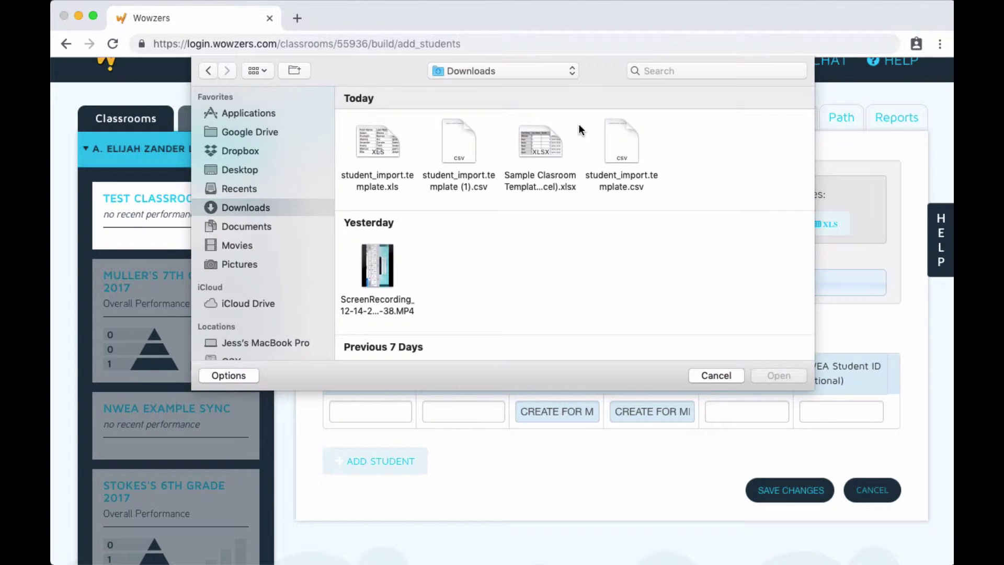
{"action": "left_click", "coordinate": [375, 143]}
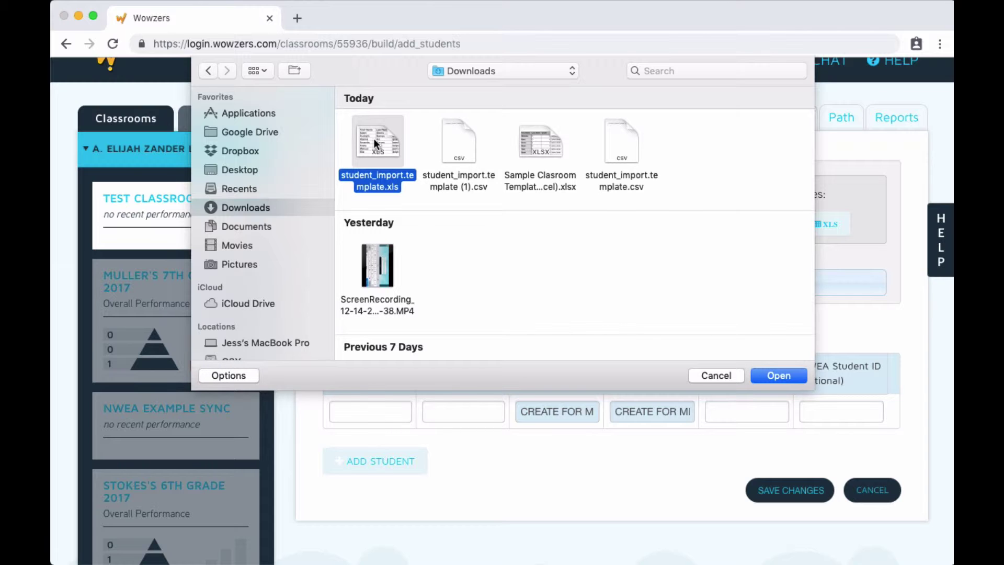
{"action": "double_click", "coordinate": [375, 139]}
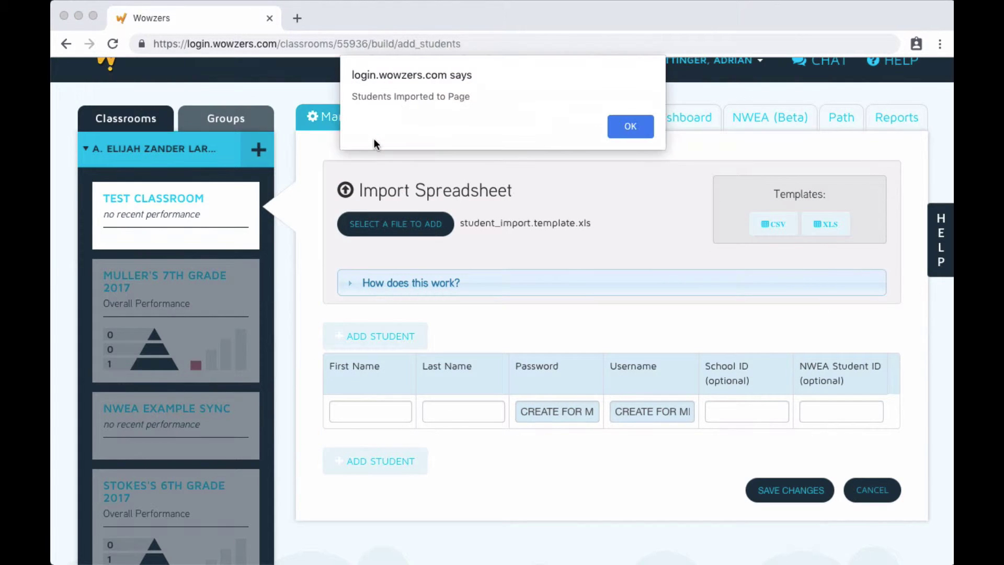
{"action": "left_click", "coordinate": [628, 126]}
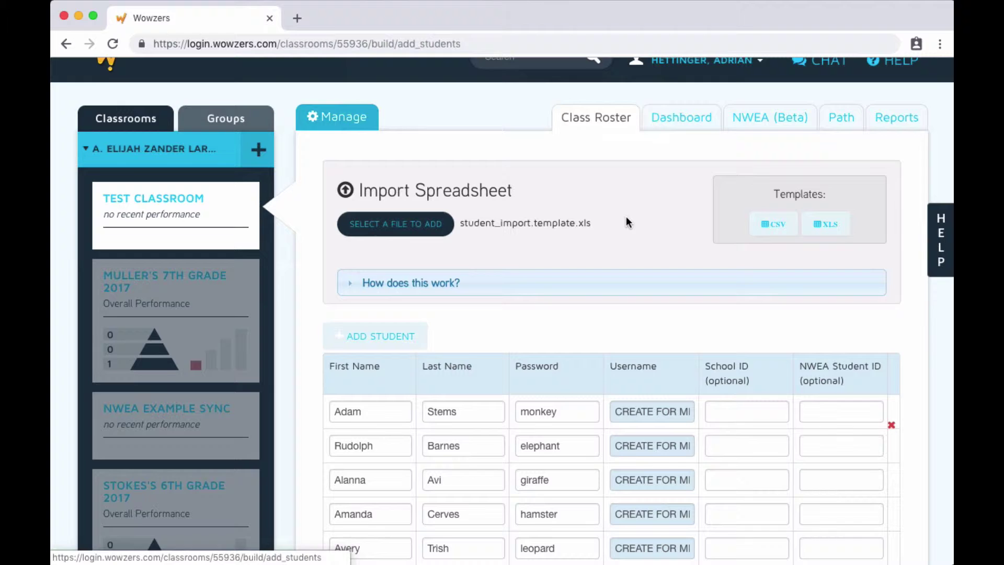
{"action": "scroll", "coordinate": [626, 216], "scroll_direction": "down", "scroll_amount": 1}
{"action": "scroll", "coordinate": [626, 215], "scroll_direction": "down", "scroll_amount": 3}
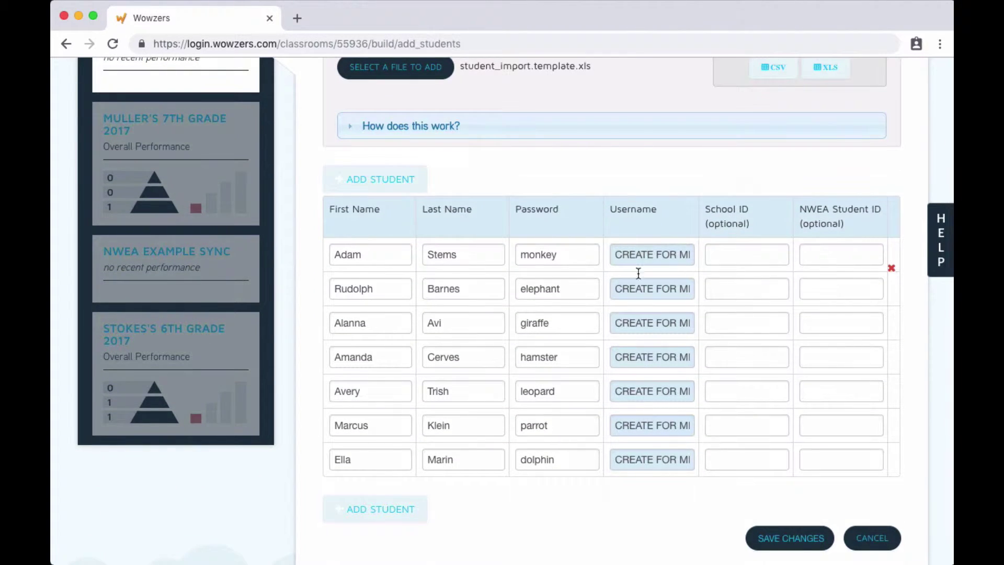
{"action": "left_click", "coordinate": [769, 541]}
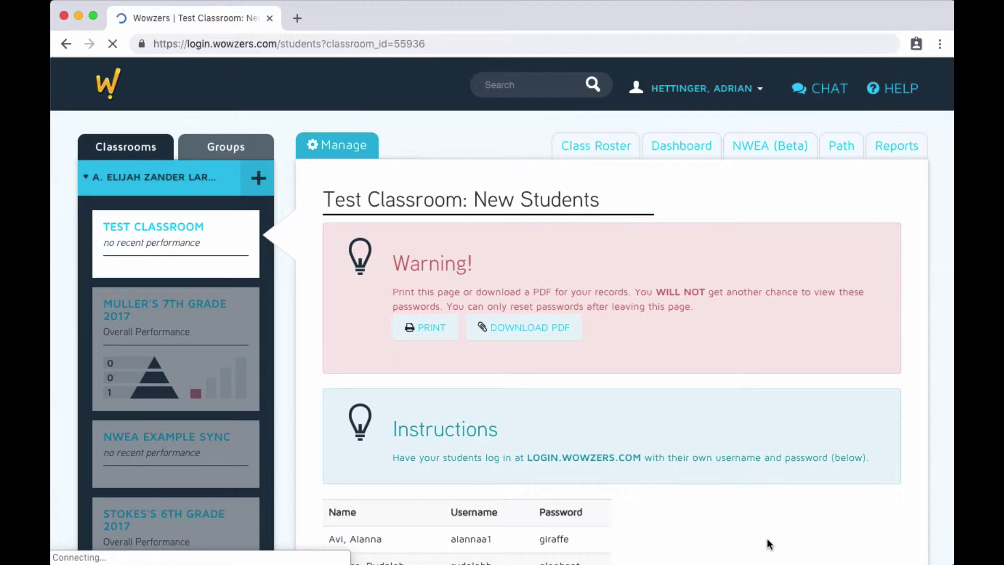
- Download the new students' usernames and passwords as a PDF and open it
{"action": "left_click", "coordinate": [519, 338]}
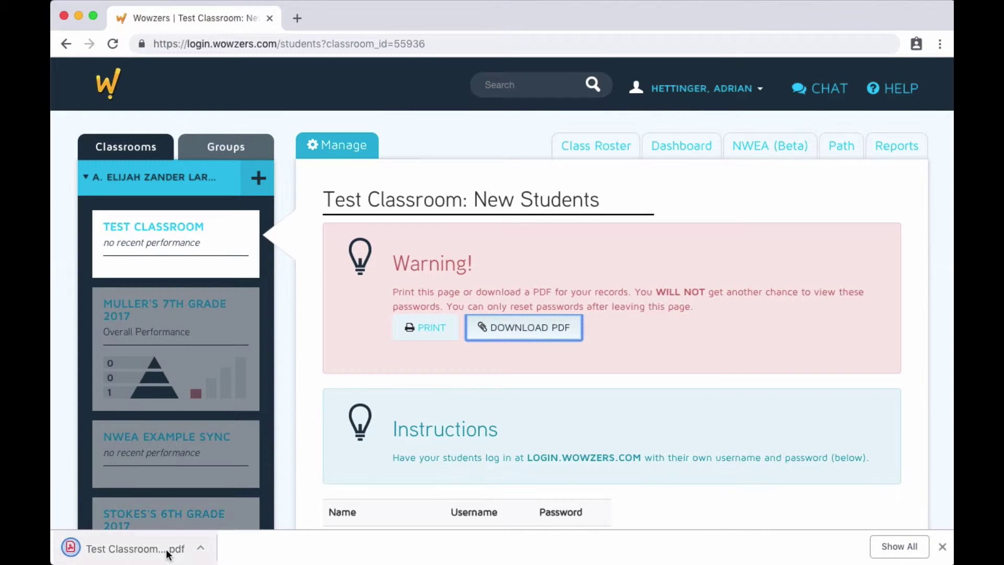
{"action": "left_click", "coordinate": [168, 550]}
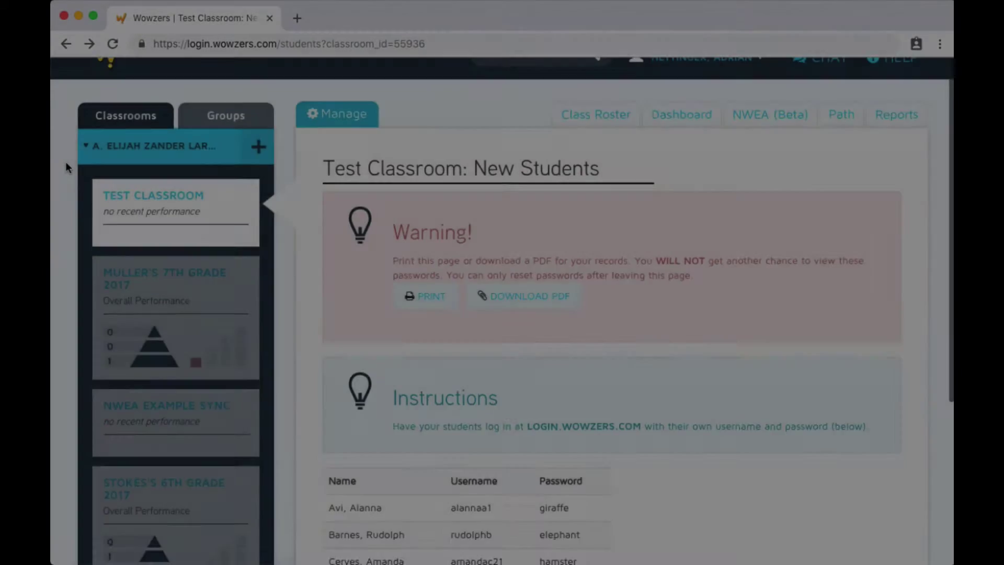
- Switch to Stokes's 6th Grade 2017 and browse its dashboard and Scroll to section list
{"action": "scroll", "coordinate": [65, 162], "scroll_direction": "down", "scroll_amount": 3}
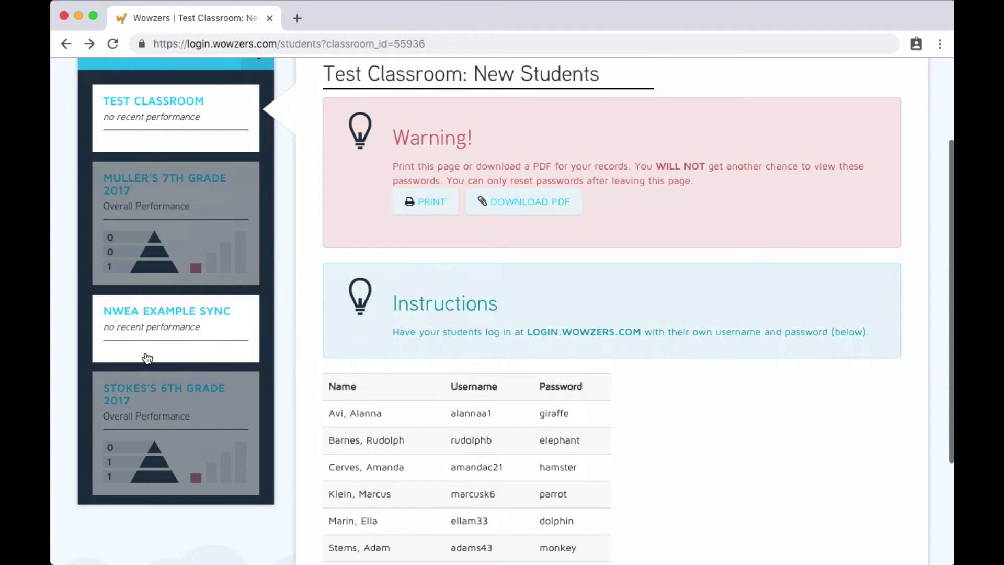
{"action": "left_click", "coordinate": [153, 398]}
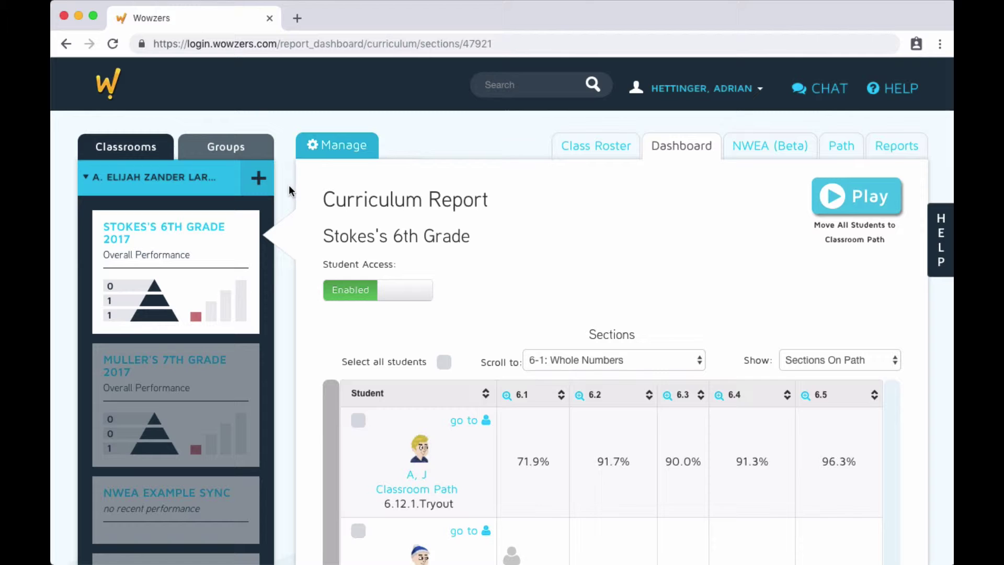
{"action": "scroll", "coordinate": [288, 186], "scroll_direction": "down", "scroll_amount": 5}
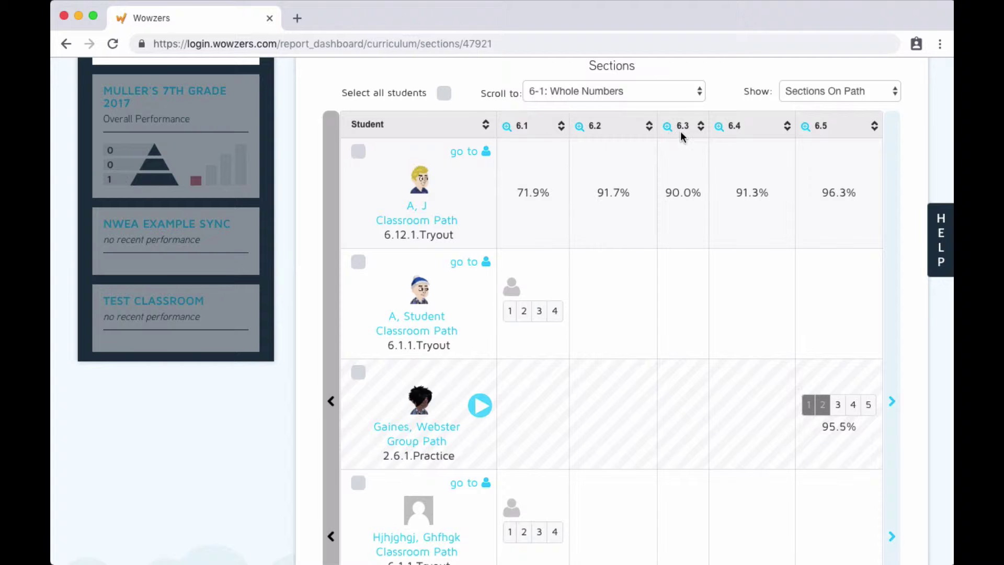
{"action": "left_click", "coordinate": [670, 94]}
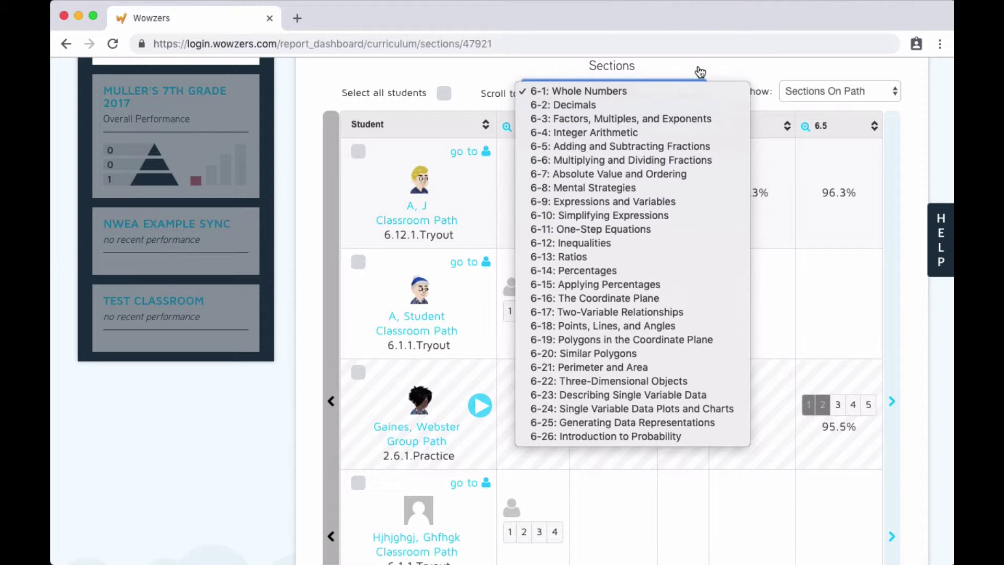
{"action": "left_click", "coordinate": [753, 70]}
{"action": "scroll", "coordinate": [755, 70], "scroll_direction": "up", "scroll_amount": 5}
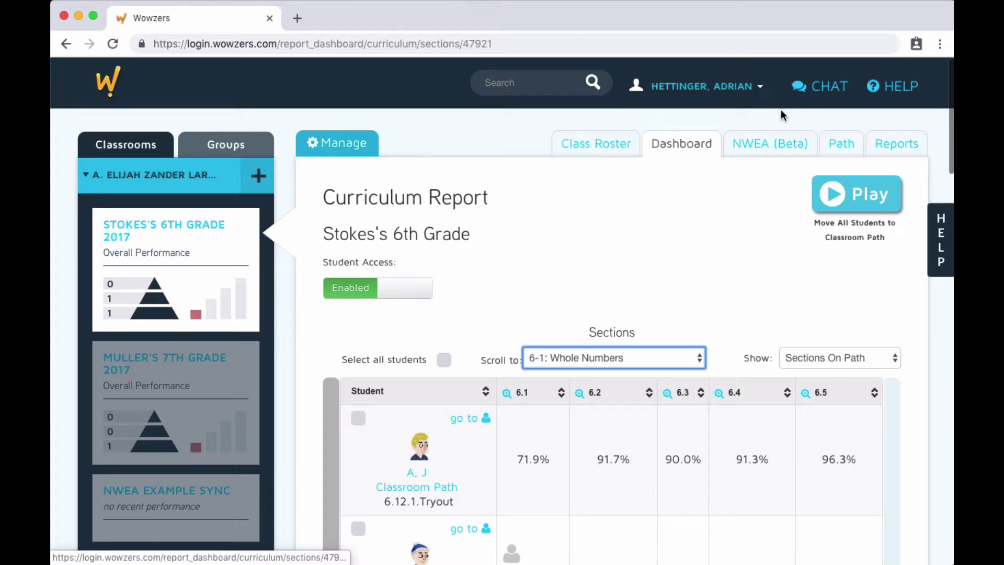
- Show the Path tab for Stokes's 6th Grade, units 6-1 through 6-5
{"action": "left_click", "coordinate": [837, 146]}
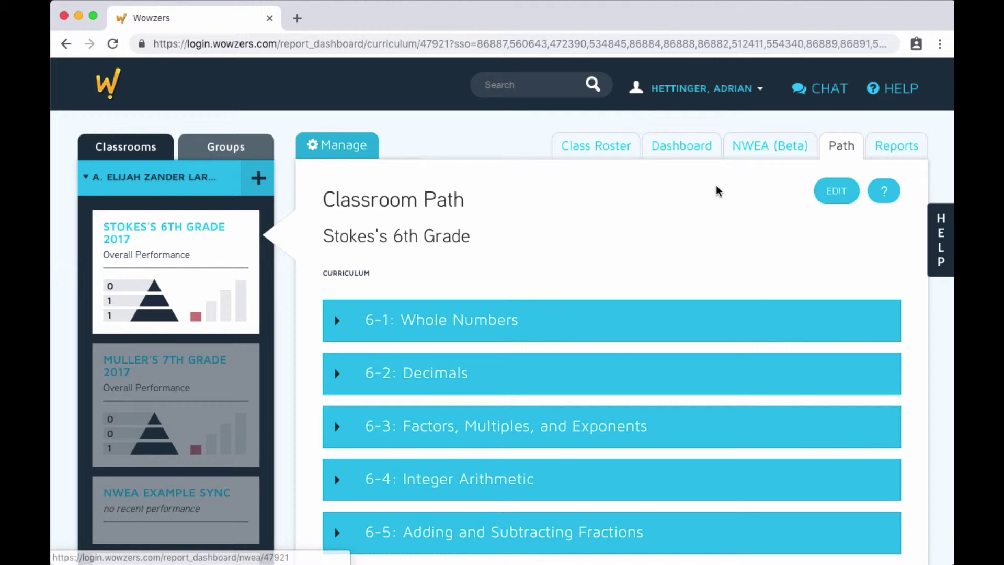
- Edit the 6th Grade path, moving 6-1 Whole Numbers below 6-3 and 6-5 up to second place
{"action": "left_click", "coordinate": [833, 195]}
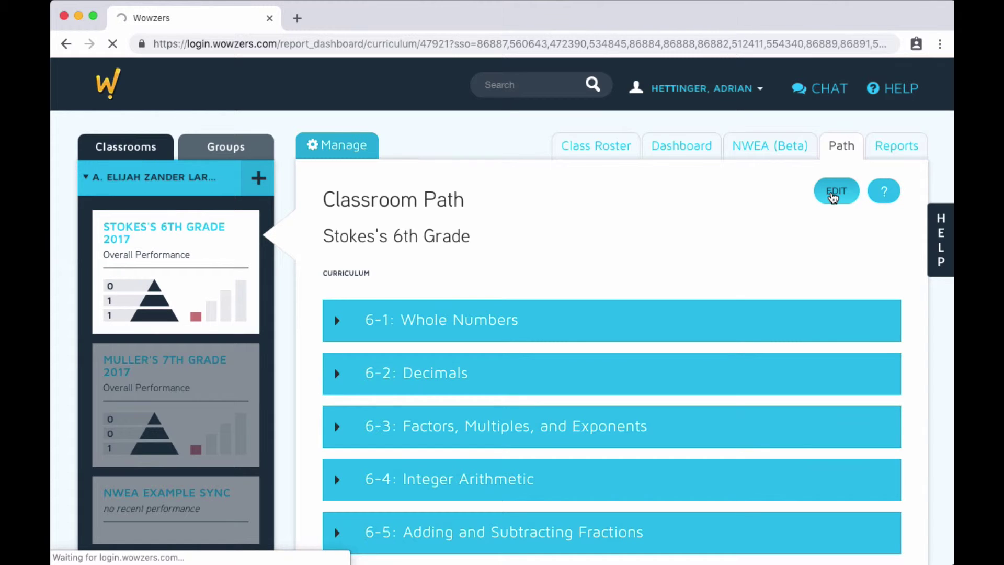
{"action": "scroll", "coordinate": [834, 197], "scroll_direction": "down", "scroll_amount": 3}
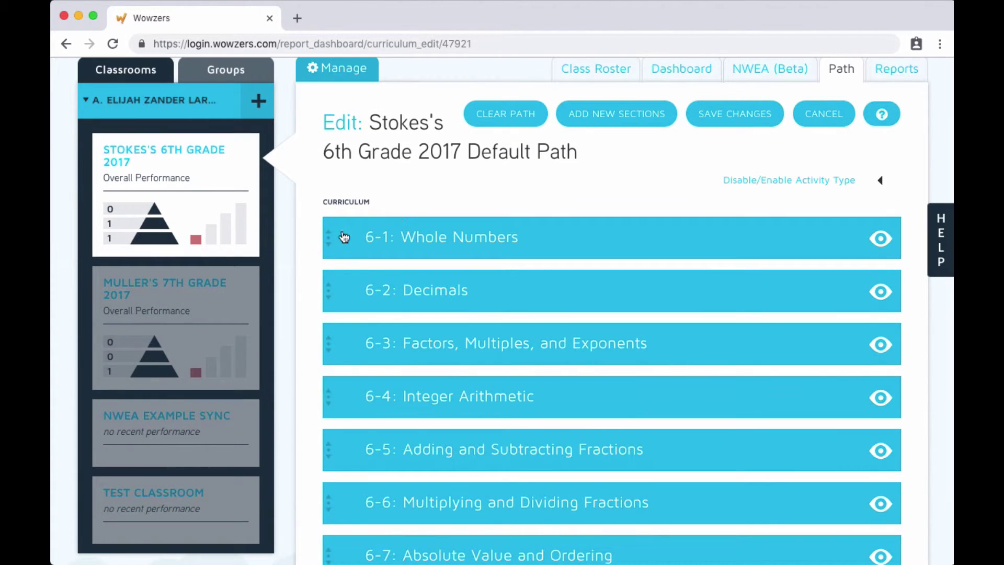
{"action": "left_click_drag", "start_coordinate": [328, 237], "coordinate": [326, 348]}
{"action": "left_click_drag", "start_coordinate": [327, 445], "coordinate": [330, 287]}
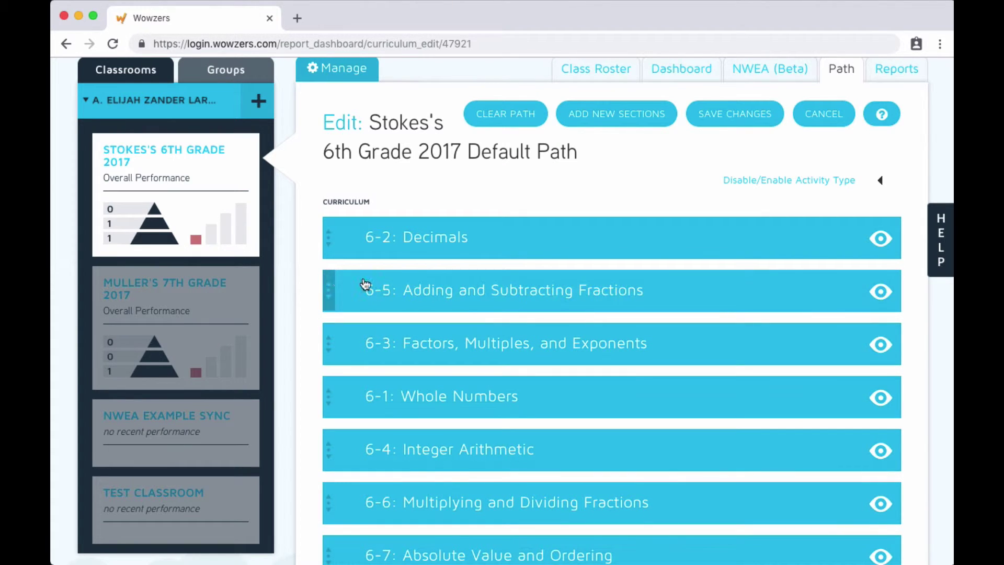
- Hide section 6-5, the Day 2 Greatest Common Factor lesson and Day 3's Lesson activity
{"action": "left_click", "coordinate": [881, 291]}
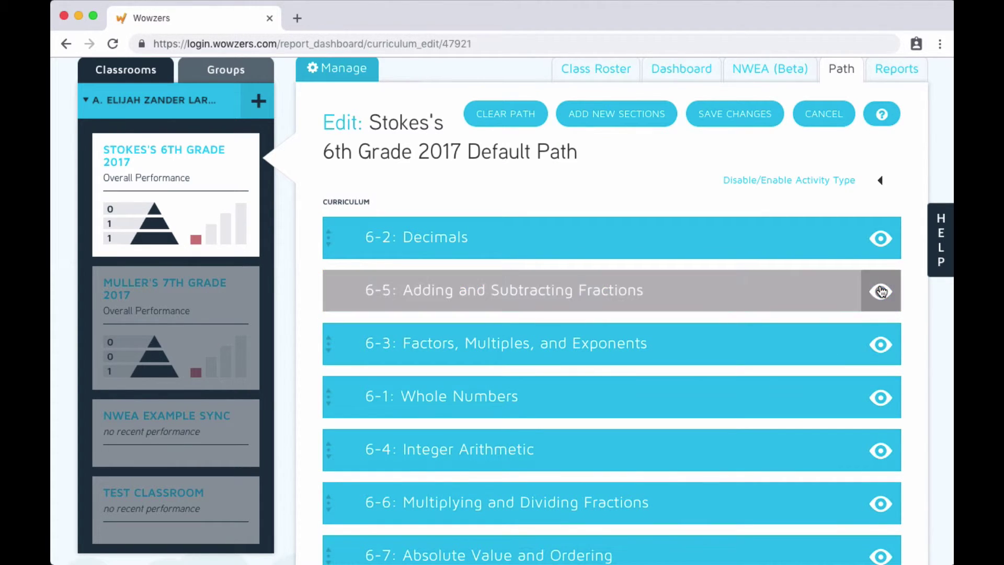
{"action": "left_click", "coordinate": [375, 347]}
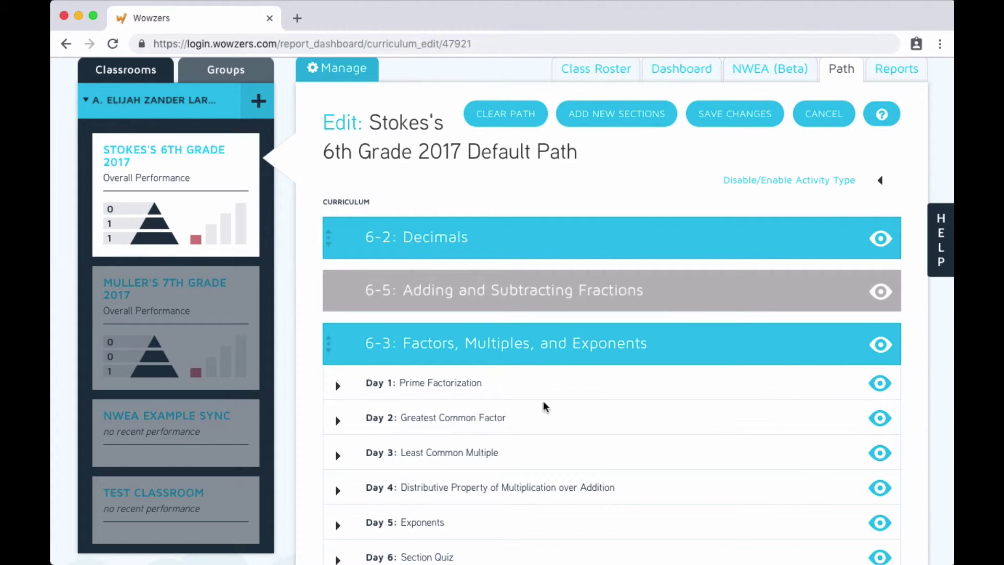
{"action": "left_click", "coordinate": [880, 418]}
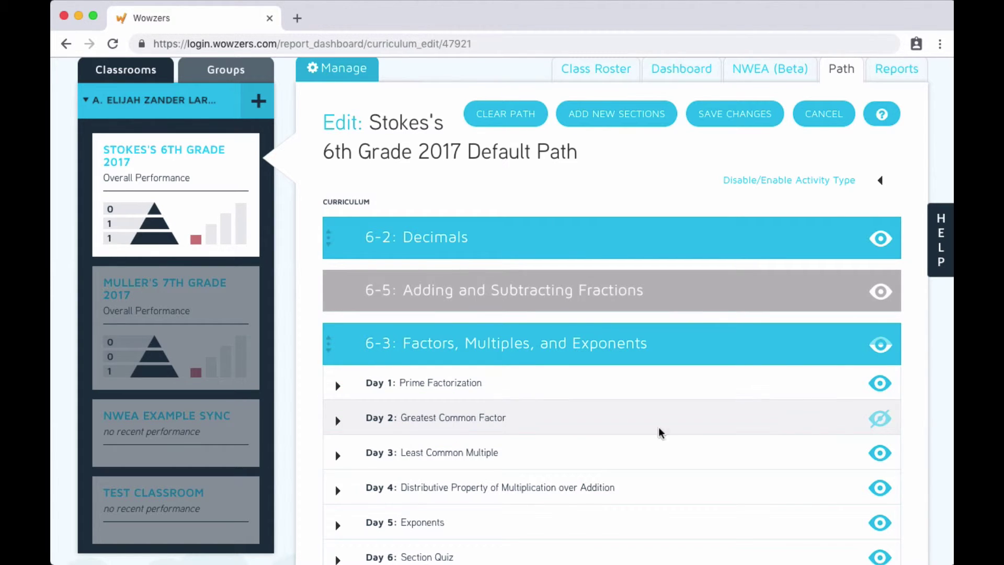
{"action": "left_click", "coordinate": [338, 455]}
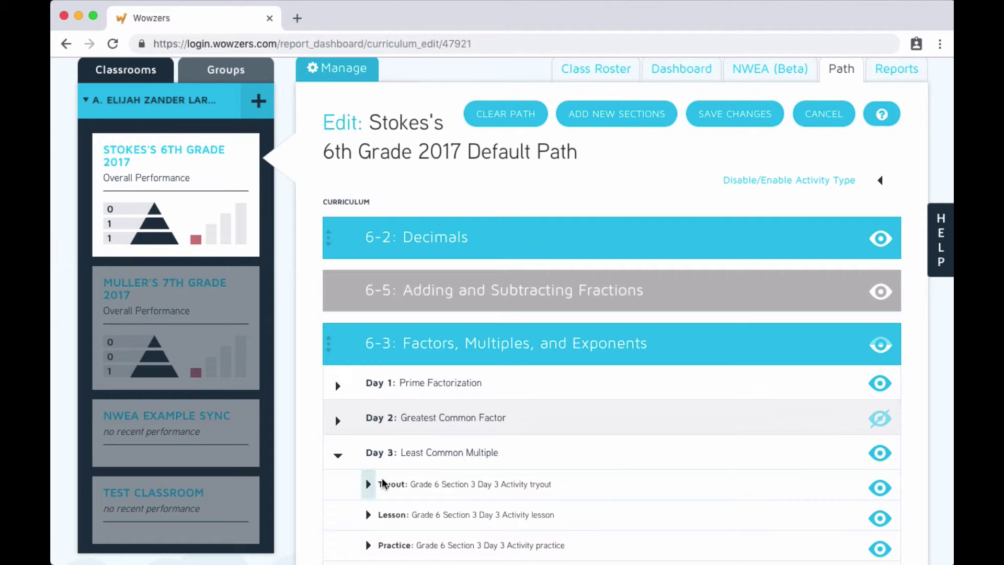
{"action": "left_click", "coordinate": [879, 520]}
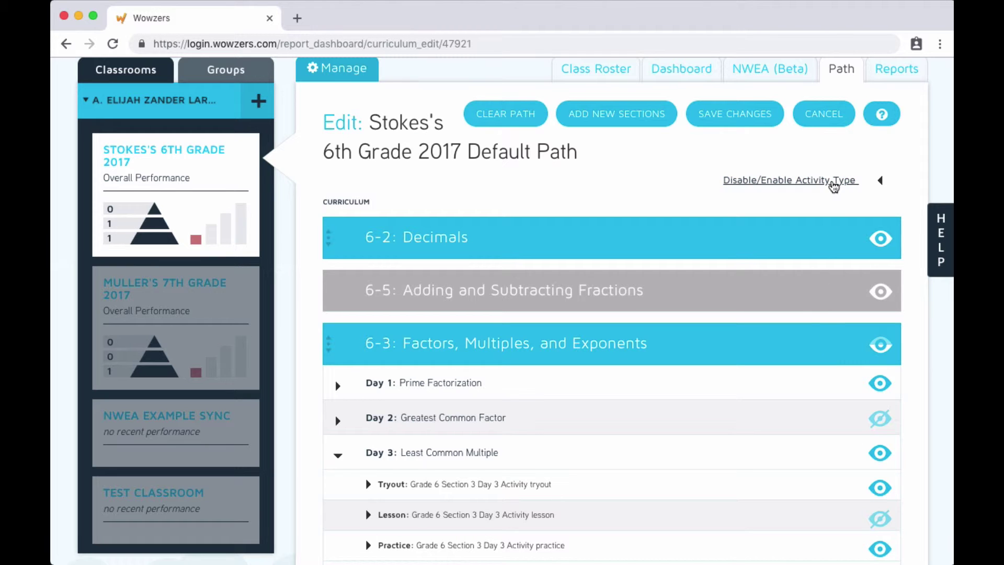
- Disable all Quest activities in the path and confirm
{"action": "left_click", "coordinate": [833, 185]}
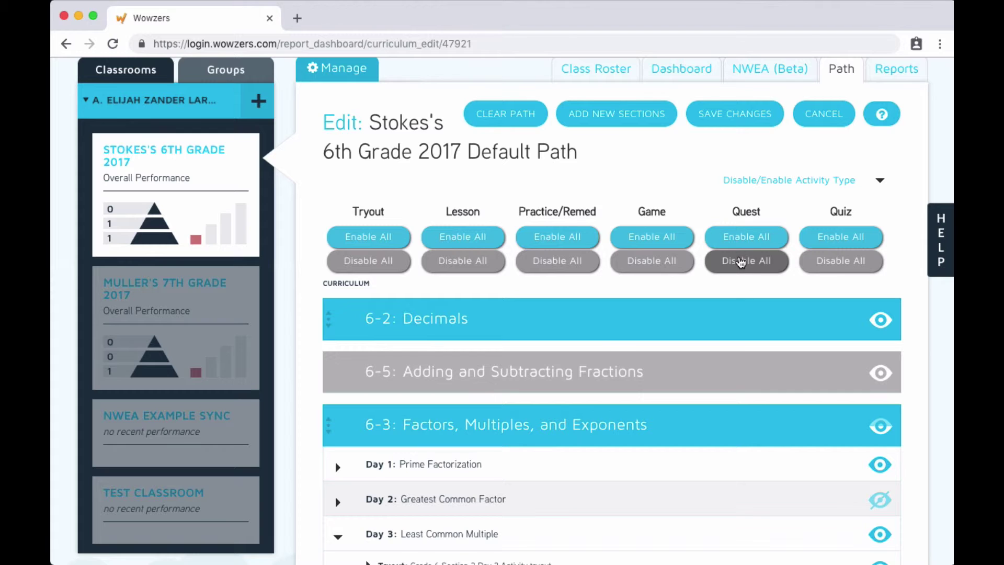
{"action": "left_click", "coordinate": [740, 262]}
{"action": "left_click", "coordinate": [642, 129]}
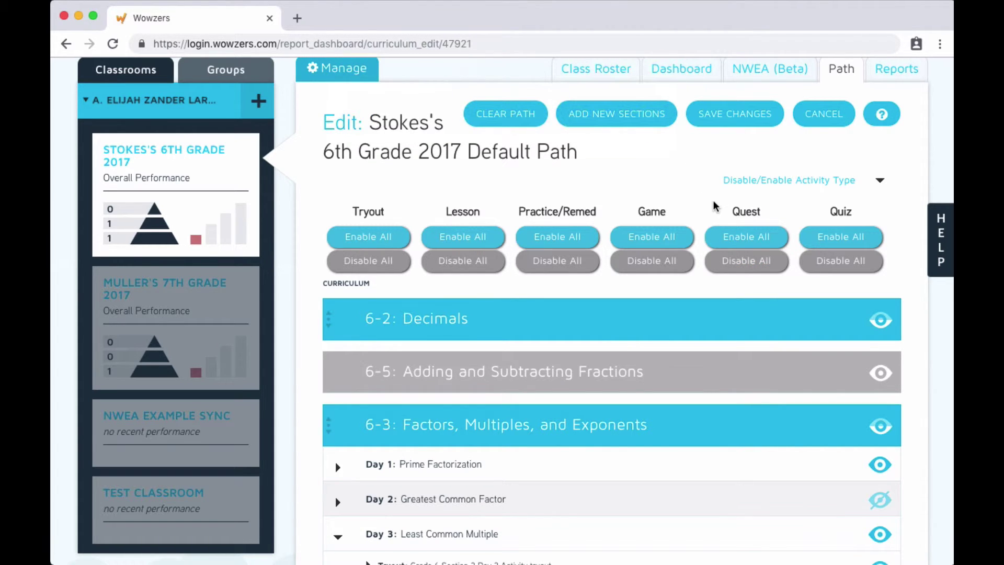
{"action": "scroll", "coordinate": [716, 206], "scroll_direction": "up", "scroll_amount": 3}
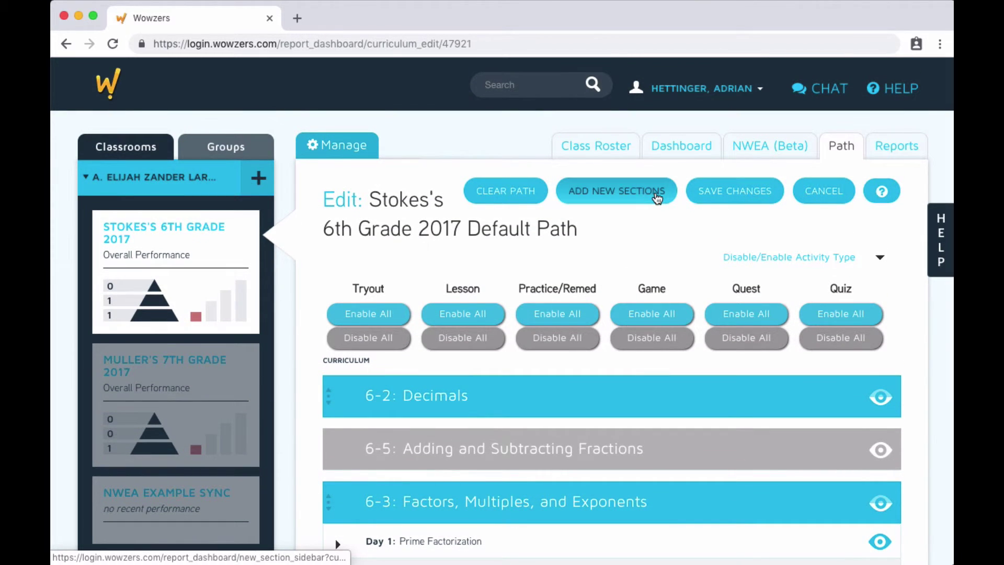
- Insert grade-4 section 4-3: Money and Decimals below 6-2: Decimals and save, leaving students where they are
{"action": "left_click", "coordinate": [658, 196]}
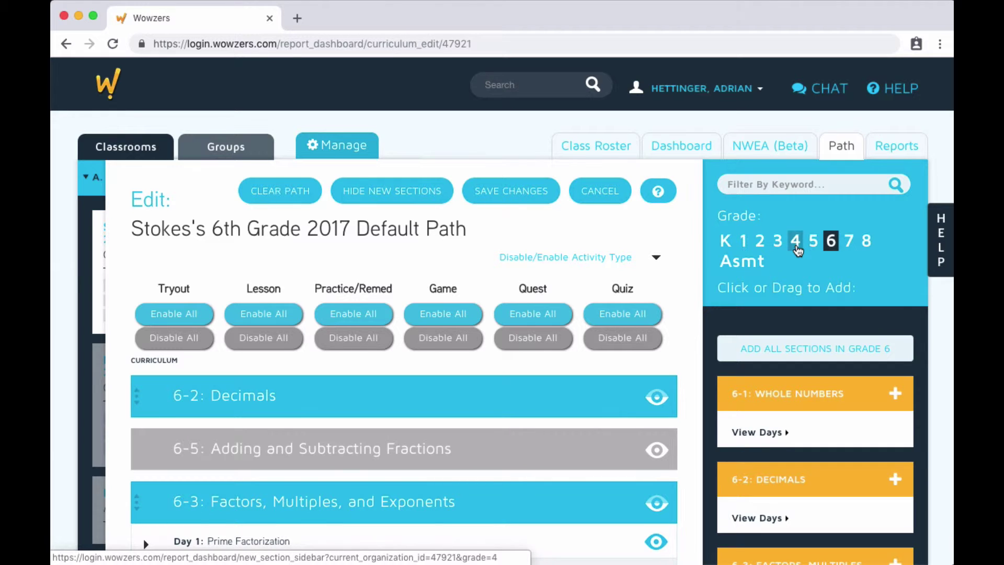
{"action": "left_click", "coordinate": [795, 242]}
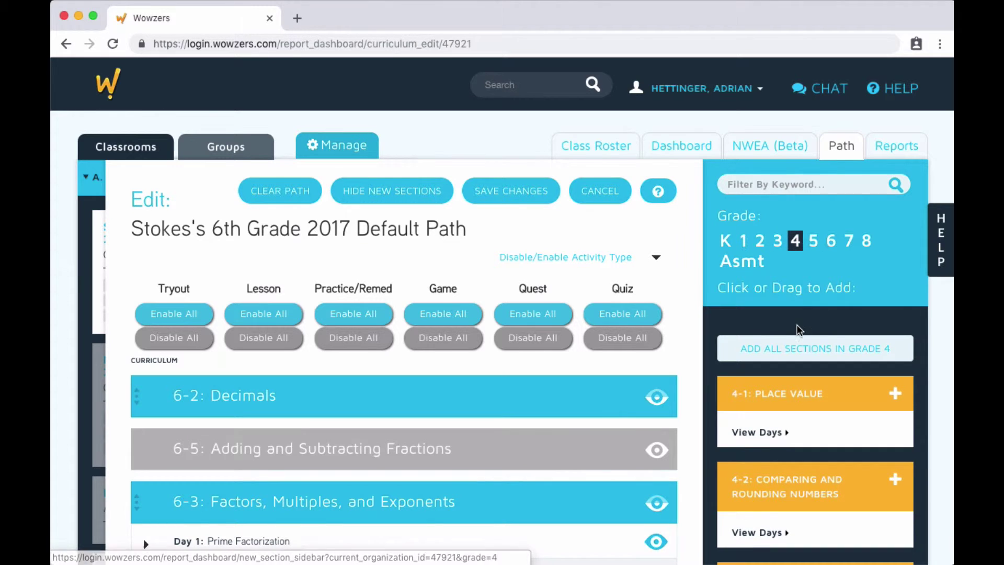
{"action": "scroll", "coordinate": [798, 330], "scroll_direction": "down", "scroll_amount": 3}
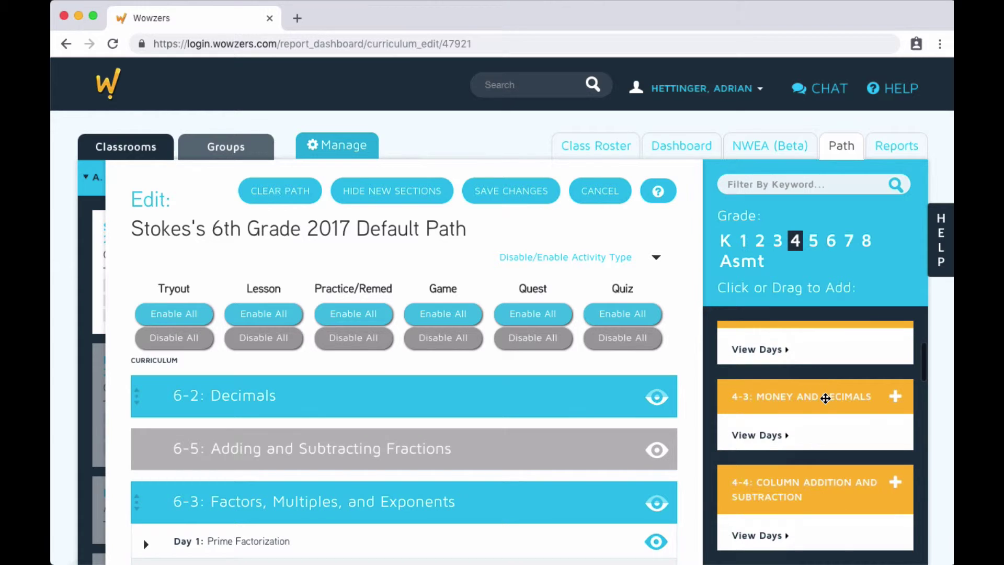
{"action": "left_click_drag", "start_coordinate": [825, 395], "coordinate": [574, 422]}
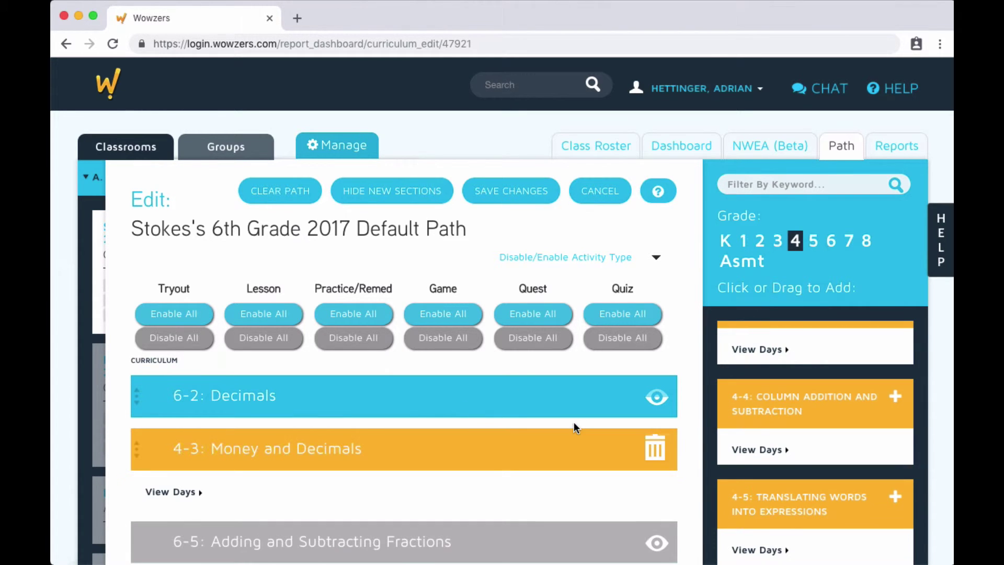
{"action": "left_click", "coordinate": [522, 195]}
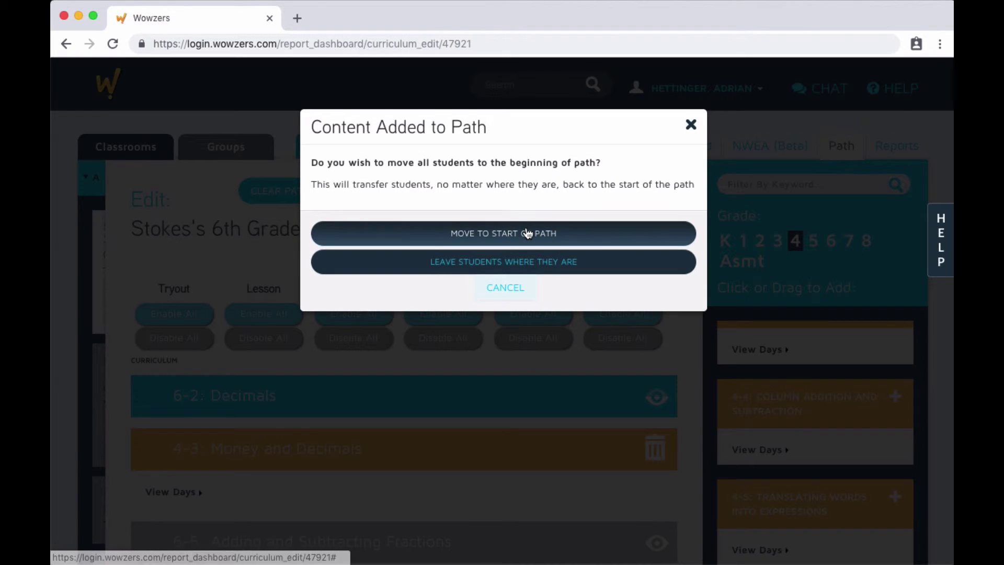
{"action": "left_click", "coordinate": [525, 270]}
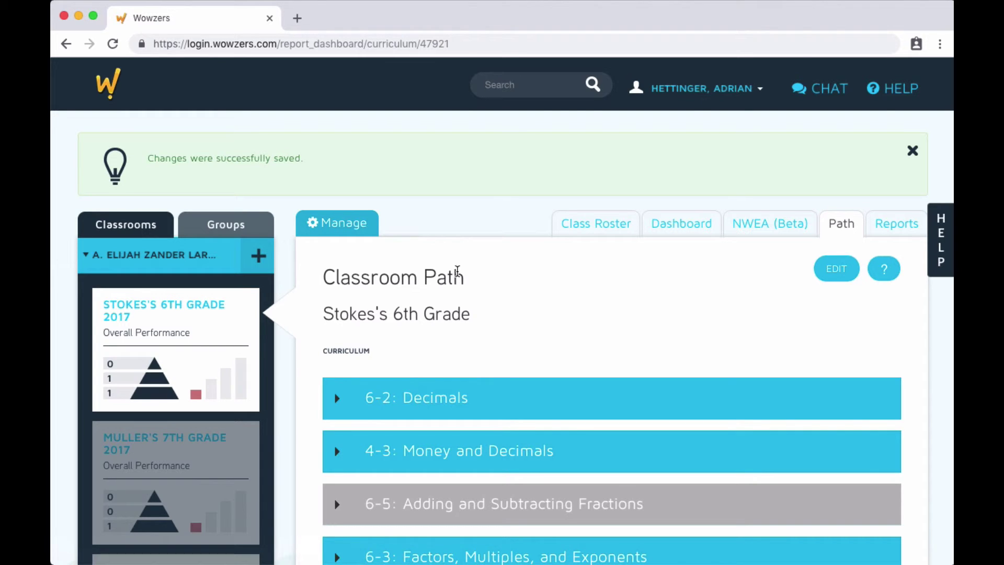
- Open the class curriculum dashboard and browse the section jump list without choosing one
{"action": "left_click", "coordinate": [678, 229]}
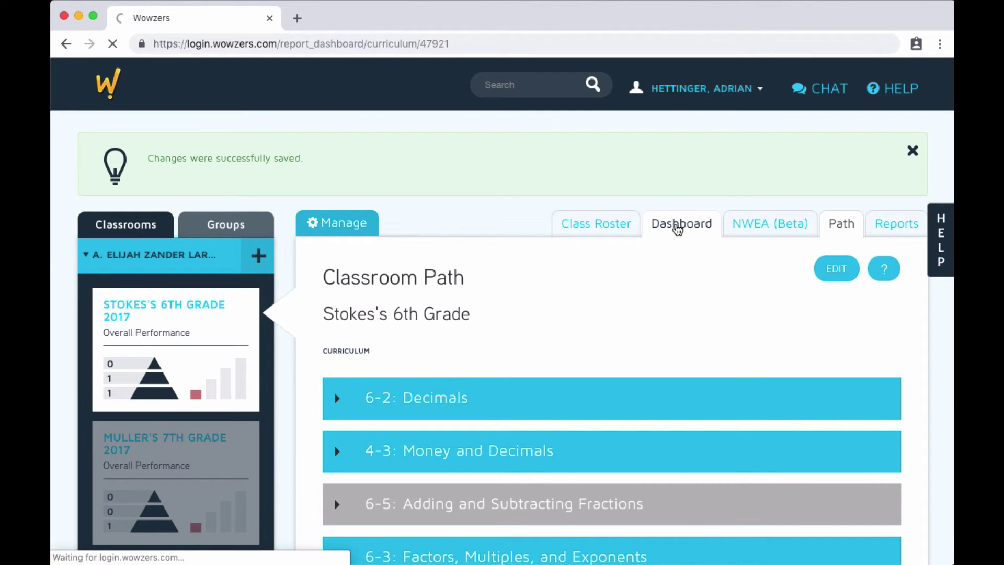
{"action": "scroll", "coordinate": [571, 214], "scroll_direction": "down", "scroll_amount": 4}
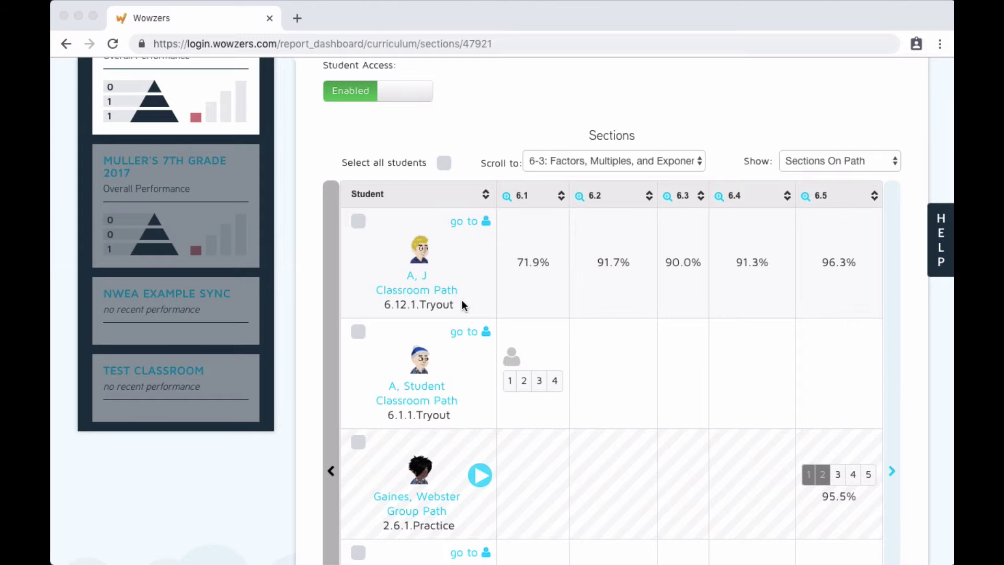
{"action": "left_click", "coordinate": [589, 159]}
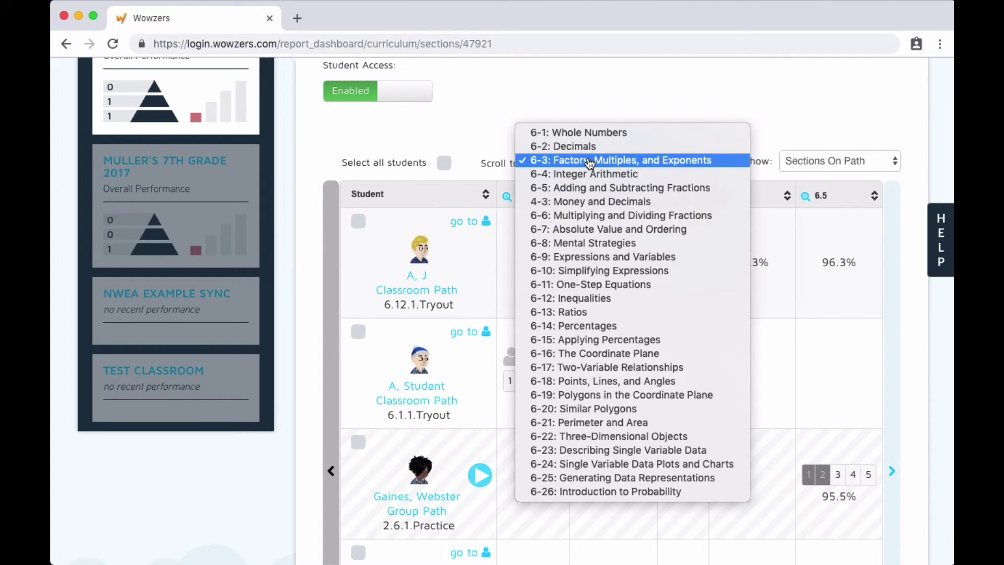
{"action": "key", "text": "Escape"}
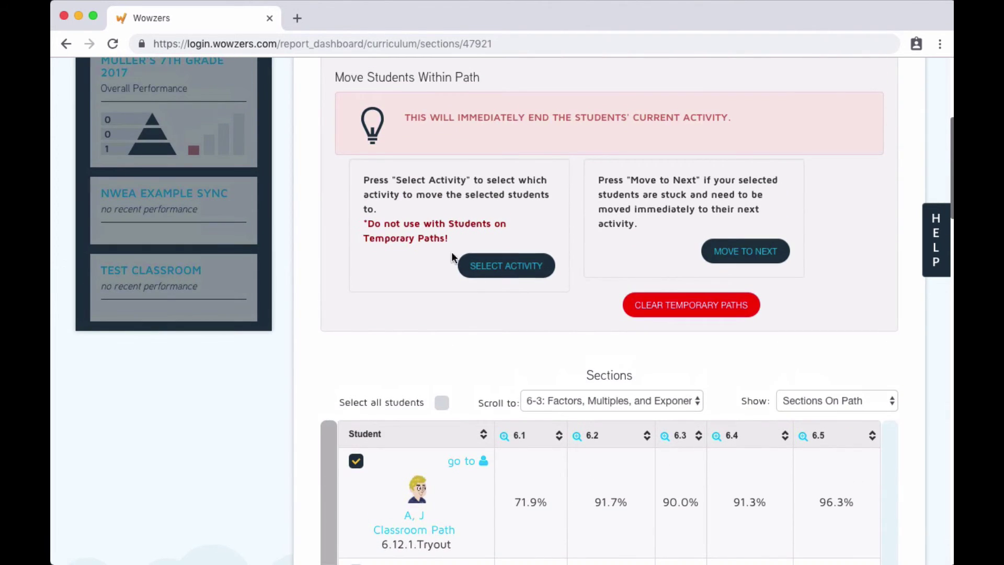
- Move the checked student to the Remediation activity of 6-1 Whole Numbers, Day 1: Place Value
{"action": "left_click", "coordinate": [488, 265]}
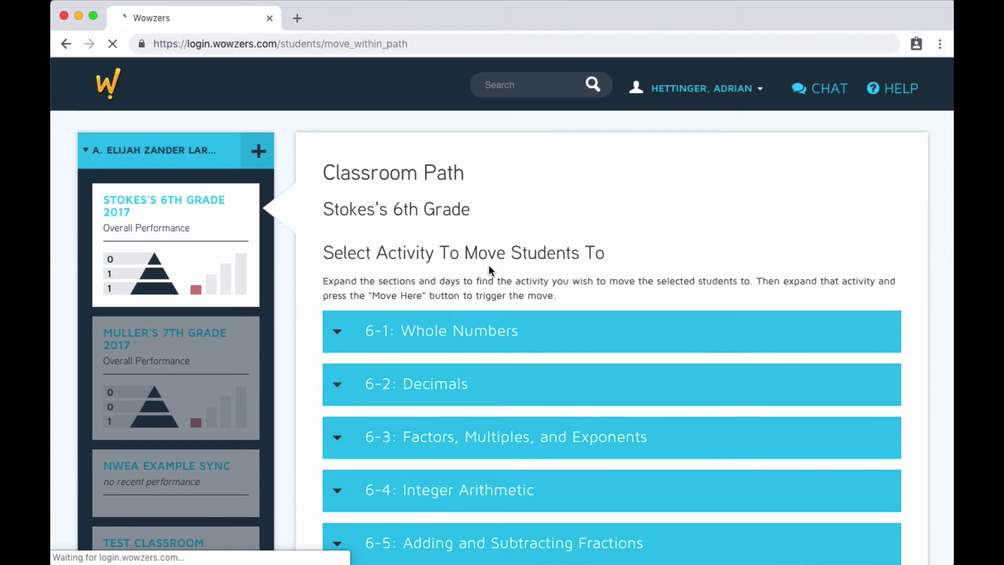
{"action": "scroll", "coordinate": [489, 269], "scroll_direction": "down", "scroll_amount": 1}
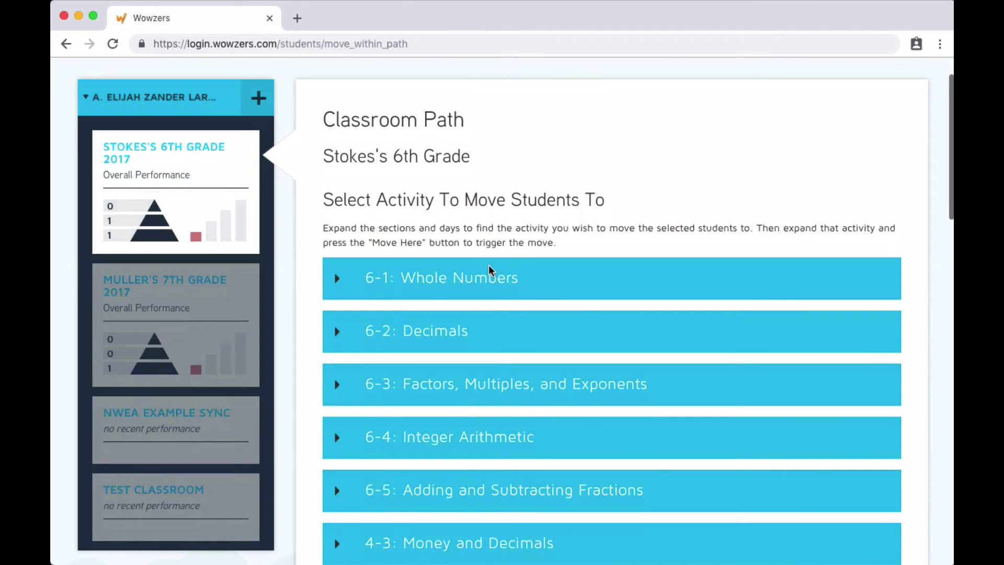
{"action": "left_click", "coordinate": [338, 278]}
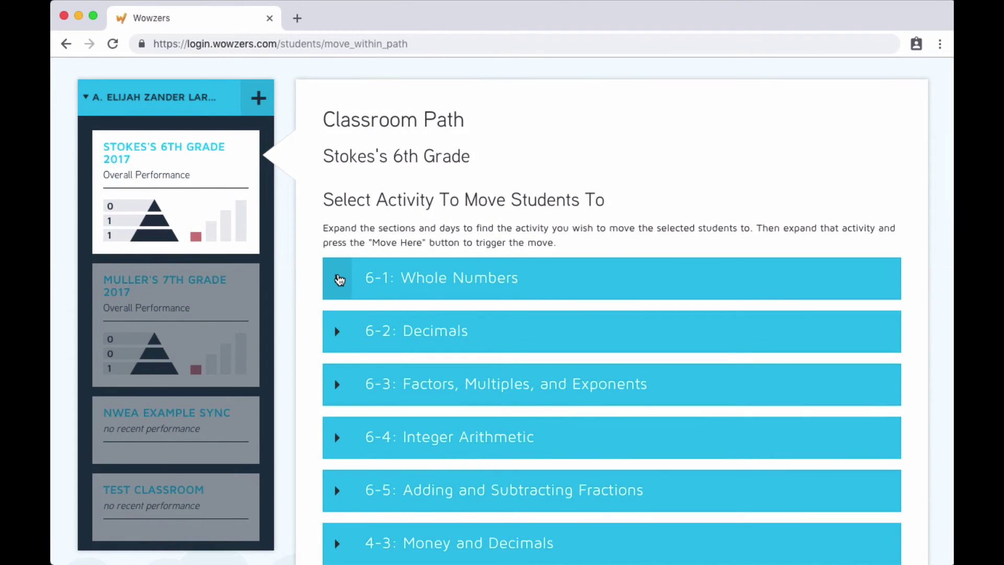
{"action": "left_click", "coordinate": [341, 320]}
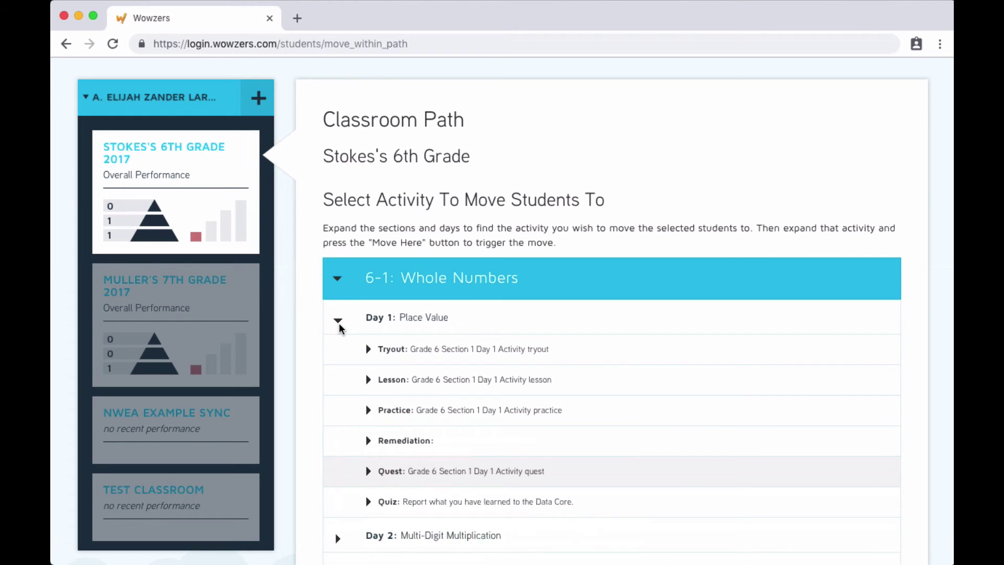
{"action": "left_click", "coordinate": [369, 442]}
{"action": "scroll", "coordinate": [369, 454], "scroll_direction": "down", "scroll_amount": 3}
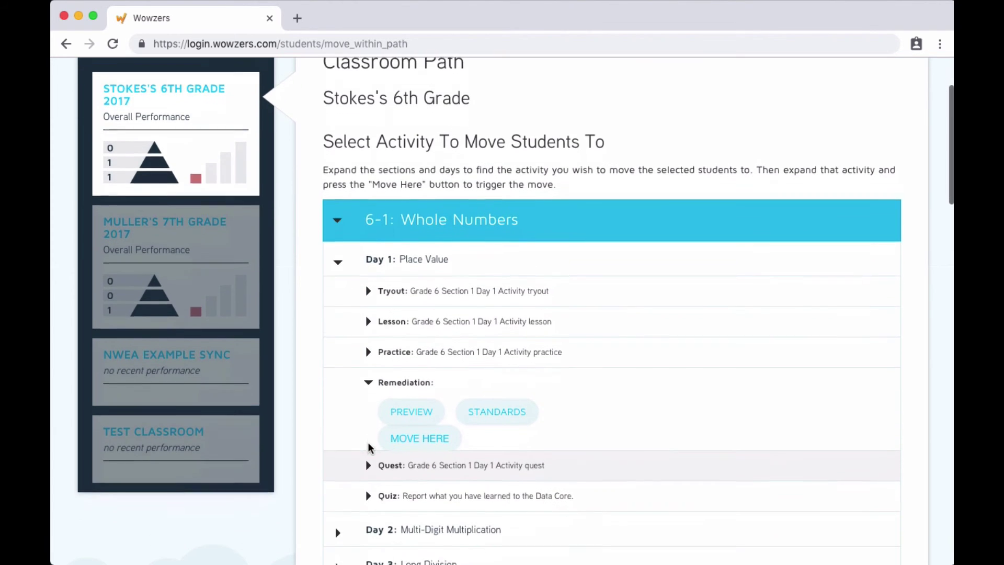
{"action": "left_click", "coordinate": [412, 434]}
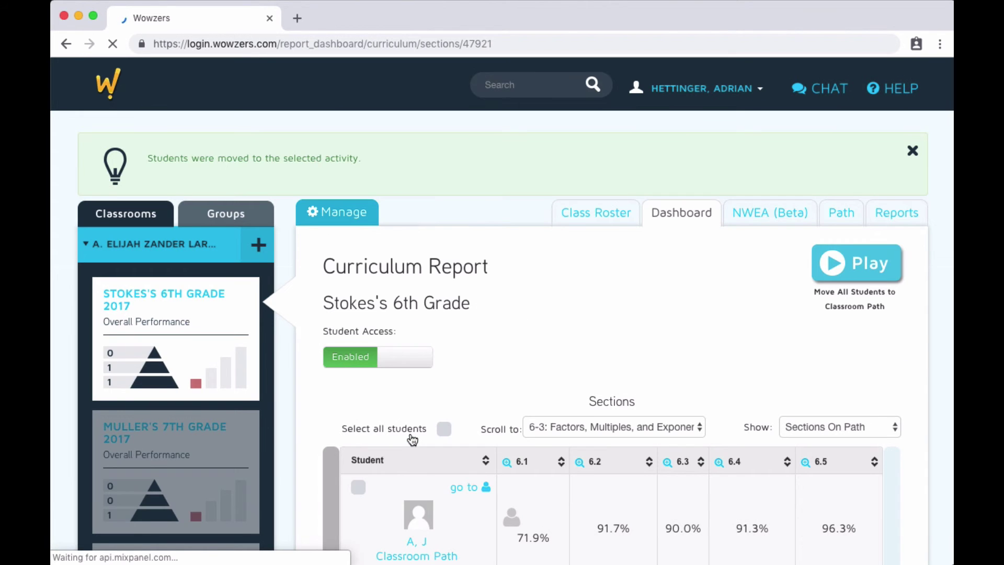
{"action": "scroll", "coordinate": [412, 442], "scroll_direction": "down", "scroll_amount": 1}
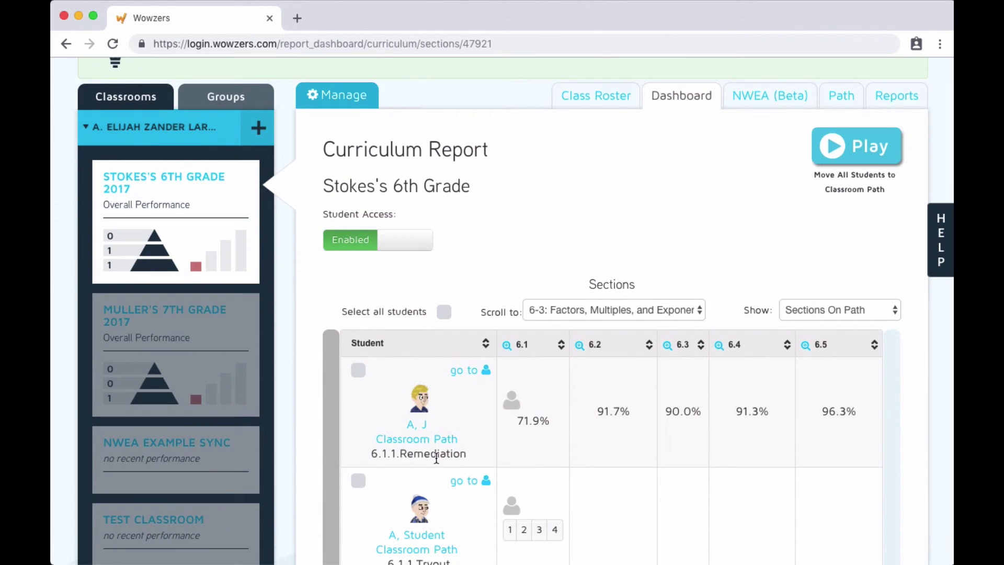
{"action": "scroll", "coordinate": [470, 454], "scroll_direction": "down", "scroll_amount": 1}
- Select the first student in the table and move them to their next activity
{"action": "left_click", "coordinate": [359, 324]}
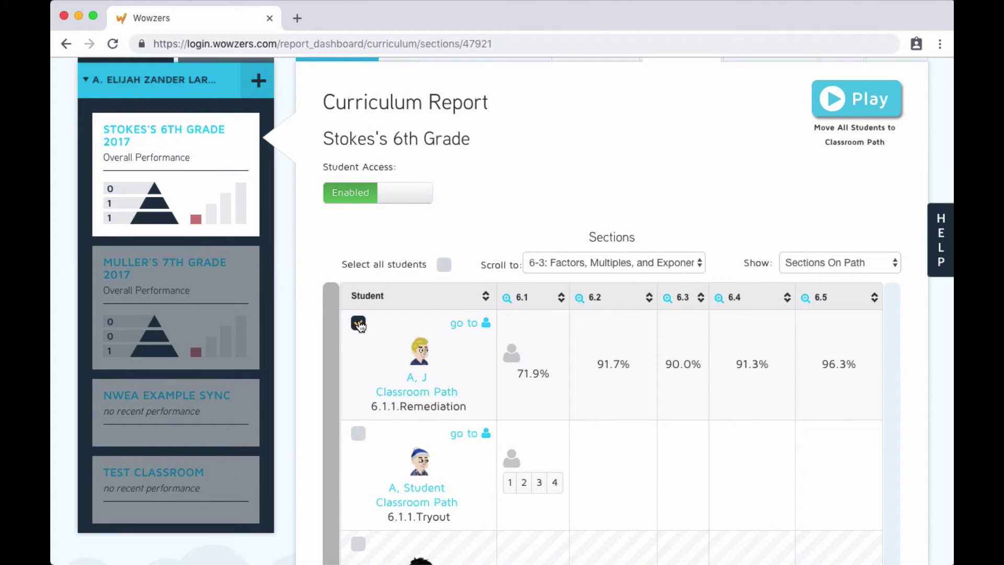
{"action": "scroll", "coordinate": [359, 319], "scroll_direction": "up", "scroll_amount": 3}
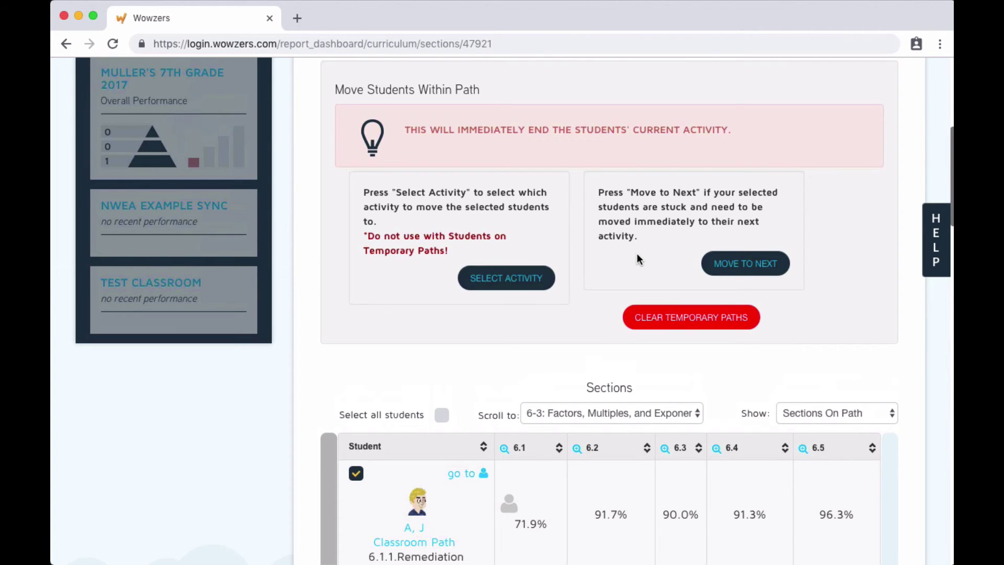
{"action": "left_click", "coordinate": [735, 264]}
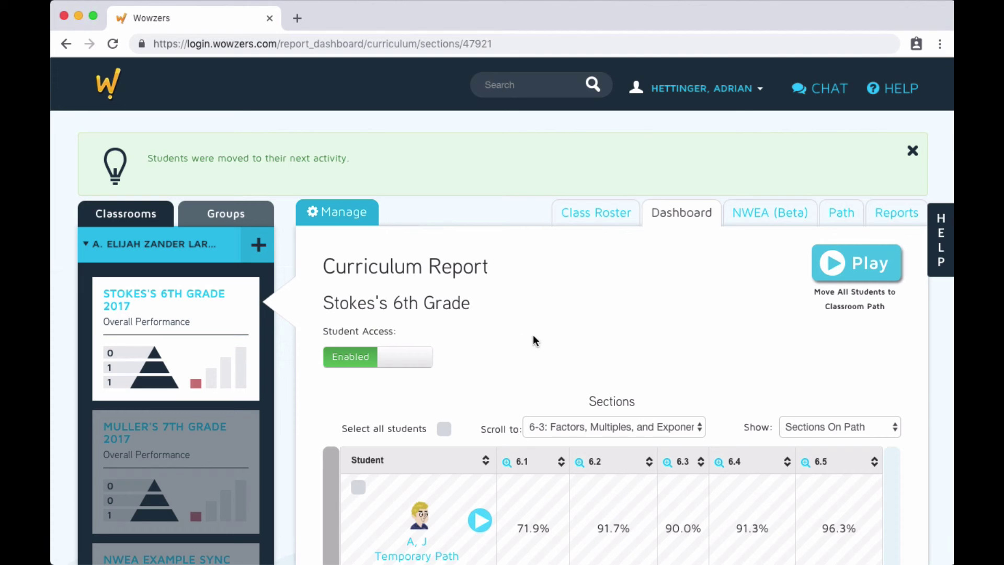
- Open the 6th Grade Reports page and scroll down to the per-student Report Card, Activity and Progress reports
{"action": "left_click", "coordinate": [892, 221]}
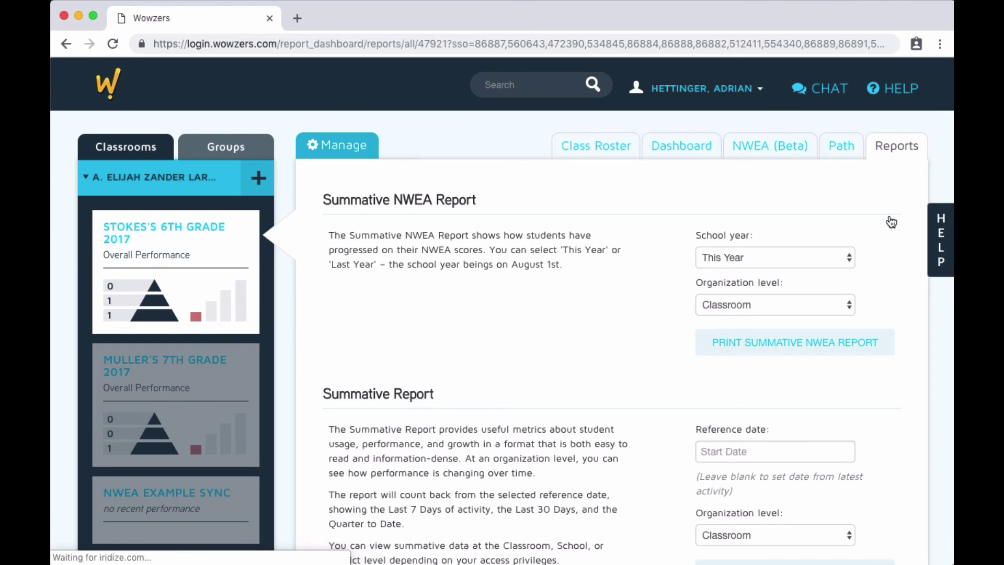
{"action": "scroll", "coordinate": [623, 215], "scroll_direction": "down", "scroll_amount": 1}
{"action": "scroll", "coordinate": [622, 211], "scroll_direction": "down", "scroll_amount": 7}
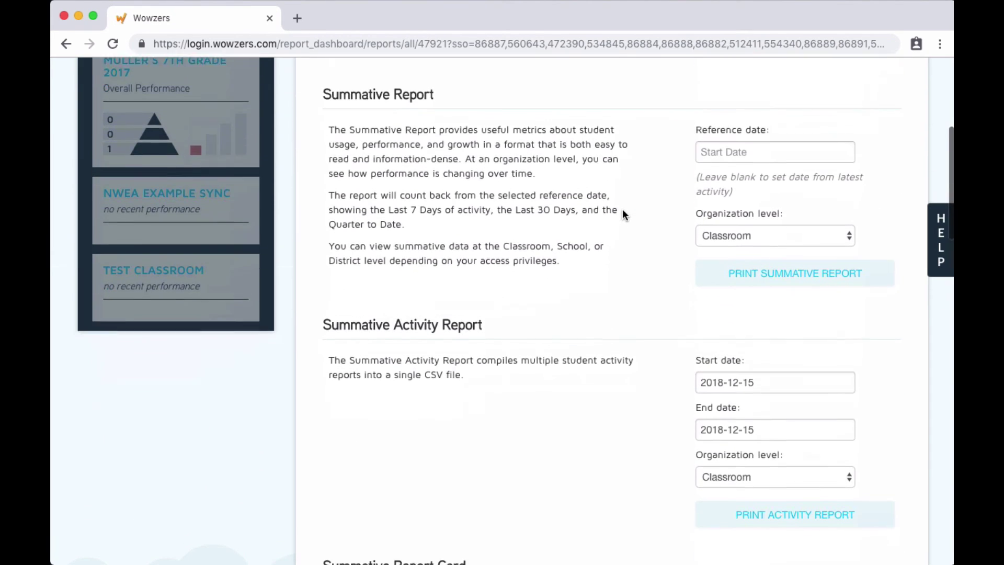
{"action": "scroll", "coordinate": [624, 215], "scroll_direction": "down", "scroll_amount": 5}
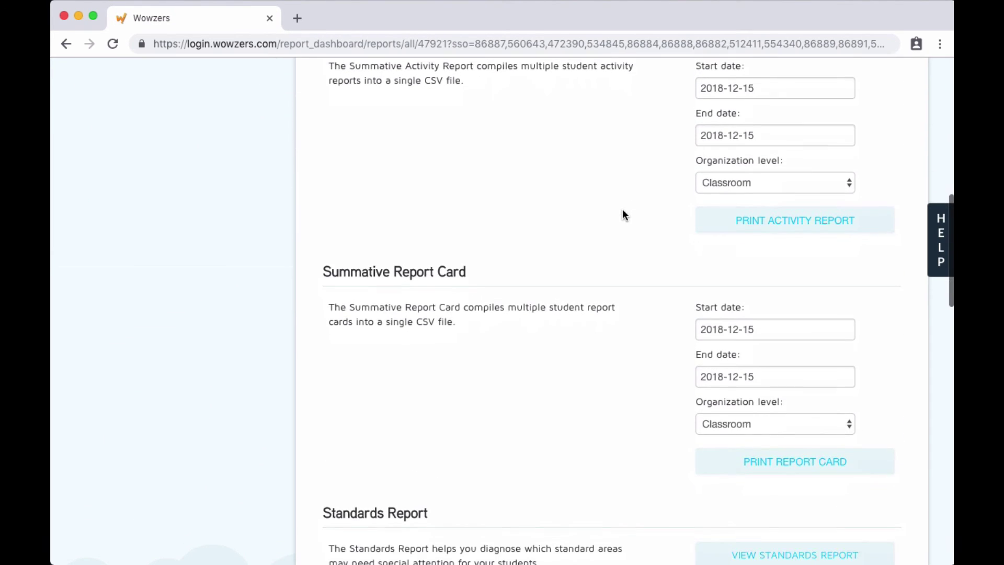
{"action": "scroll", "coordinate": [623, 211], "scroll_direction": "down", "scroll_amount": 7}
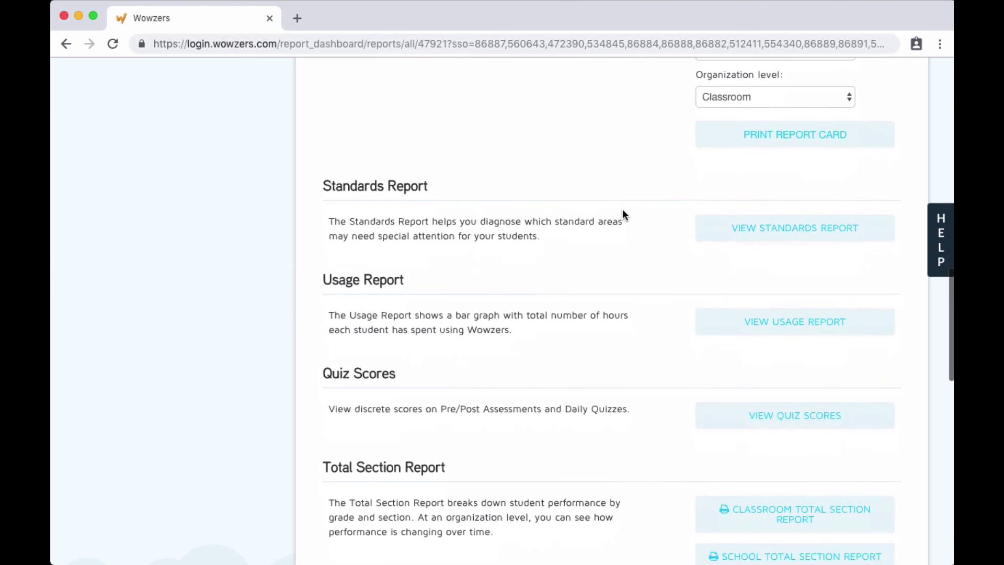
{"action": "scroll", "coordinate": [623, 212], "scroll_direction": "down", "scroll_amount": 6}
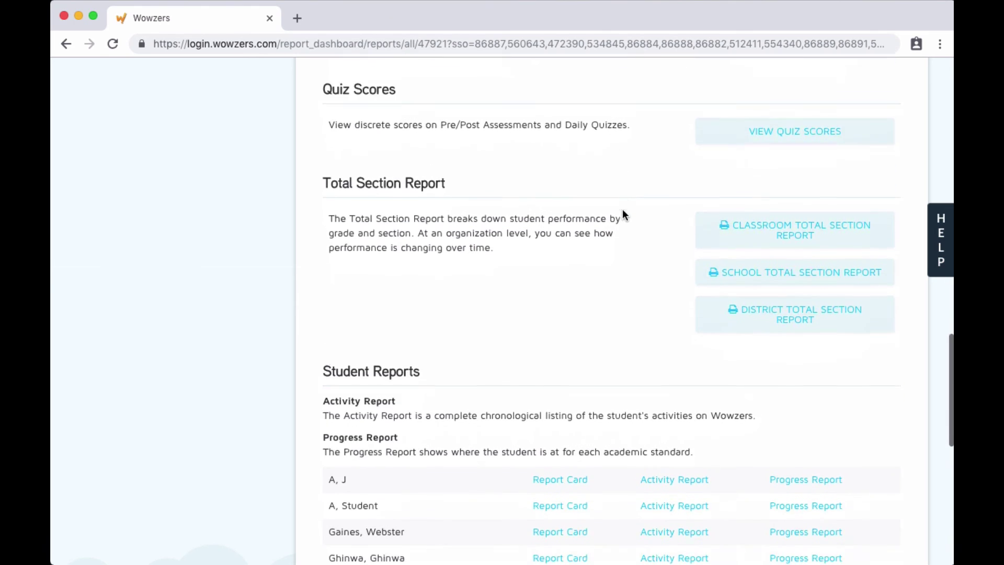
{"action": "scroll", "coordinate": [623, 214], "scroll_direction": "down", "scroll_amount": 3}
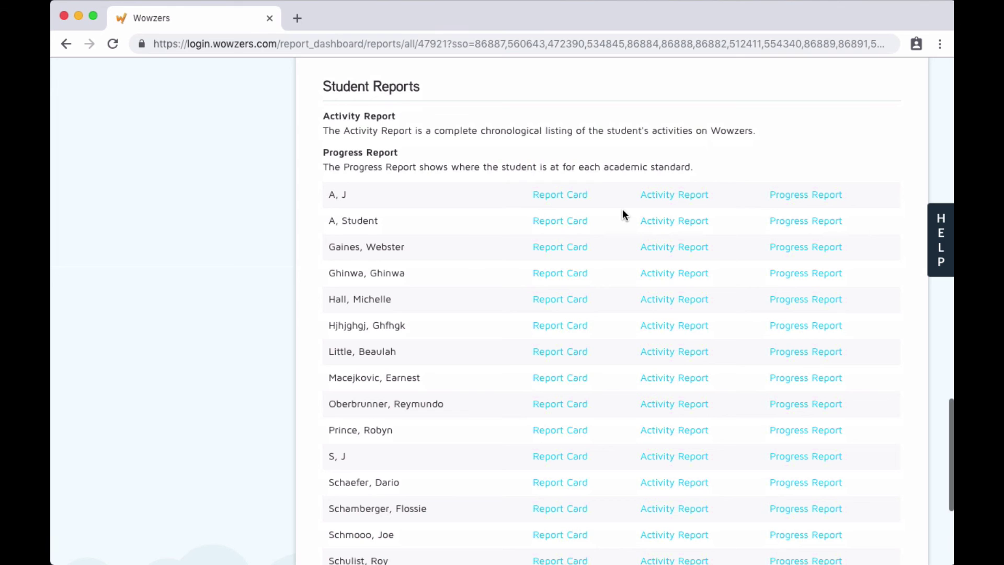